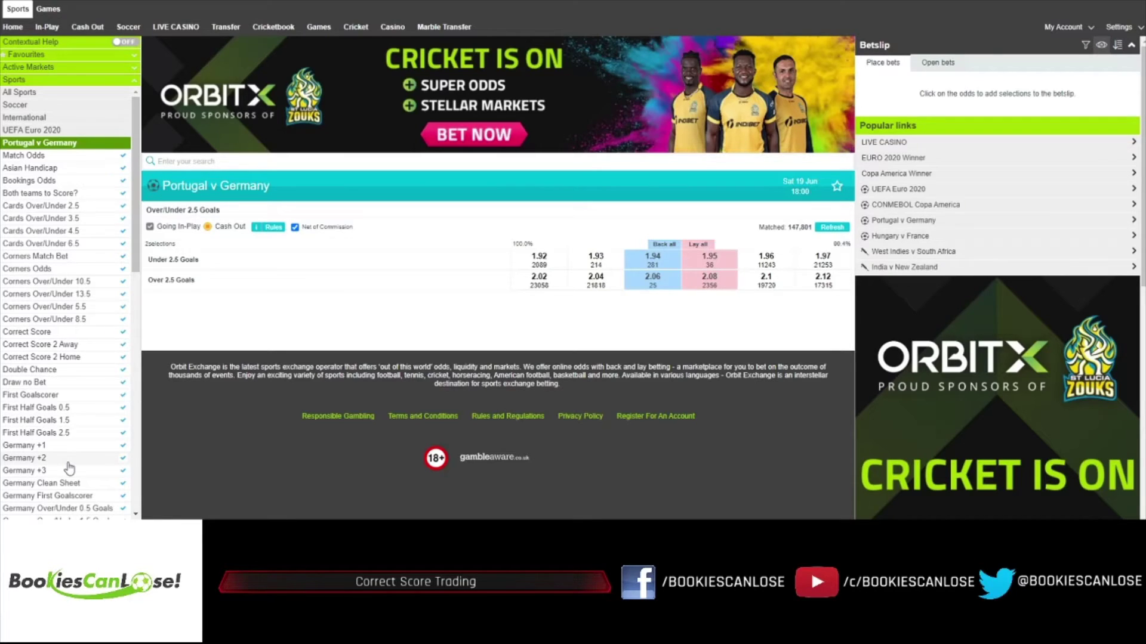
In the Correct Score market, try a back bet on 0 - 2 at odds 13 with a stake of 10, and clear the betslip
{"action": "left_click", "coordinate": [31, 333]}
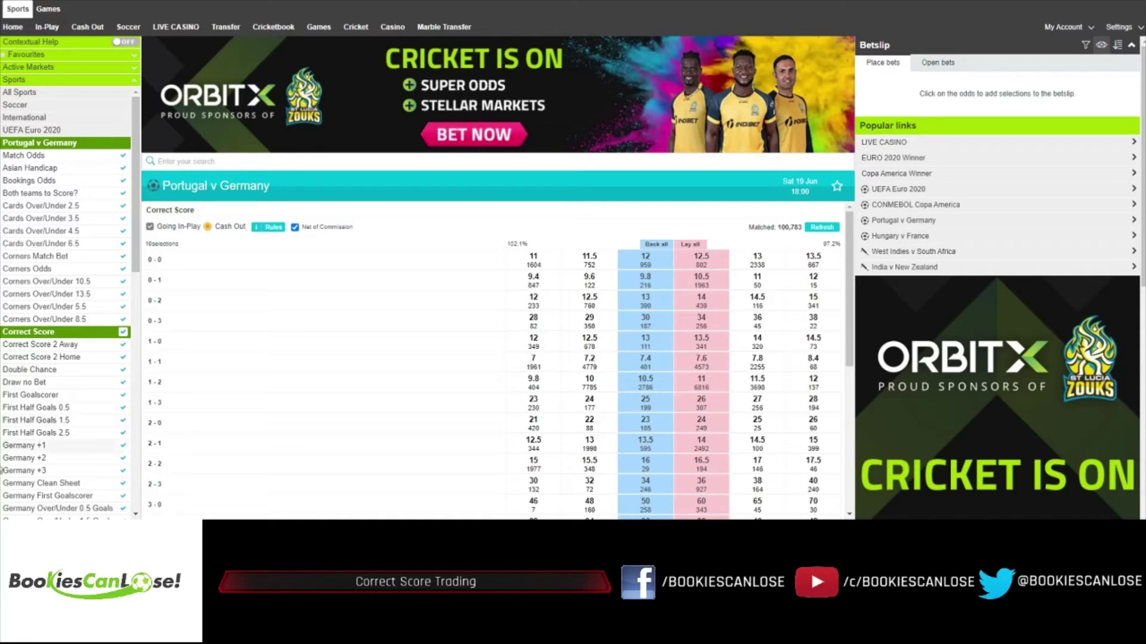
{"action": "left_click", "coordinate": [645, 300]}
{"action": "left_click", "coordinate": [1047, 110]}
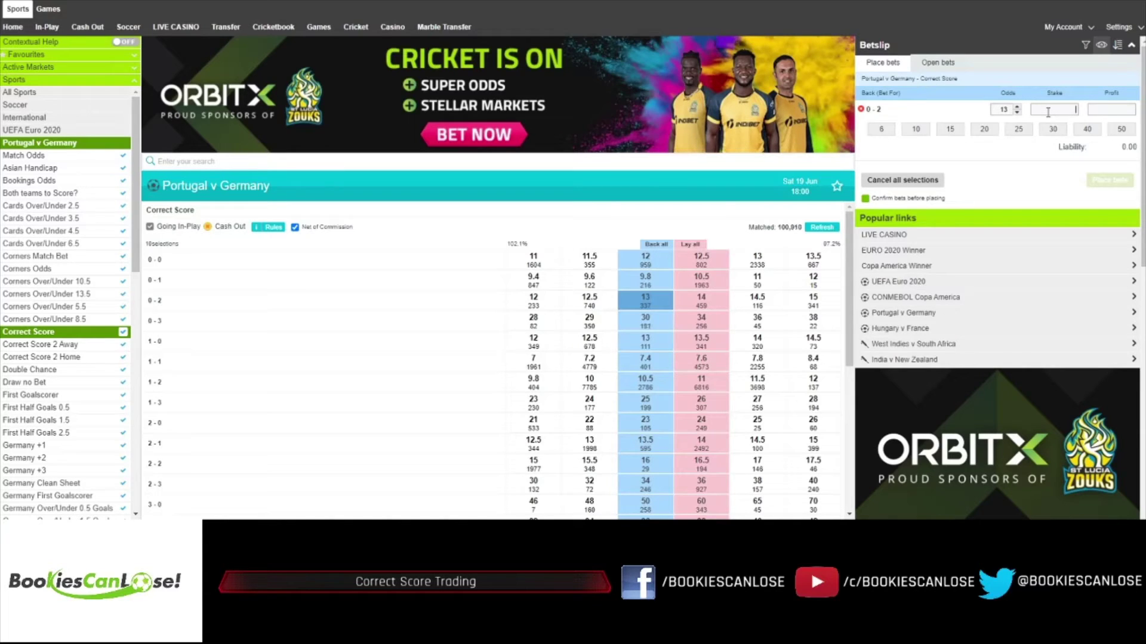
{"action": "left_click", "coordinate": [917, 130]}
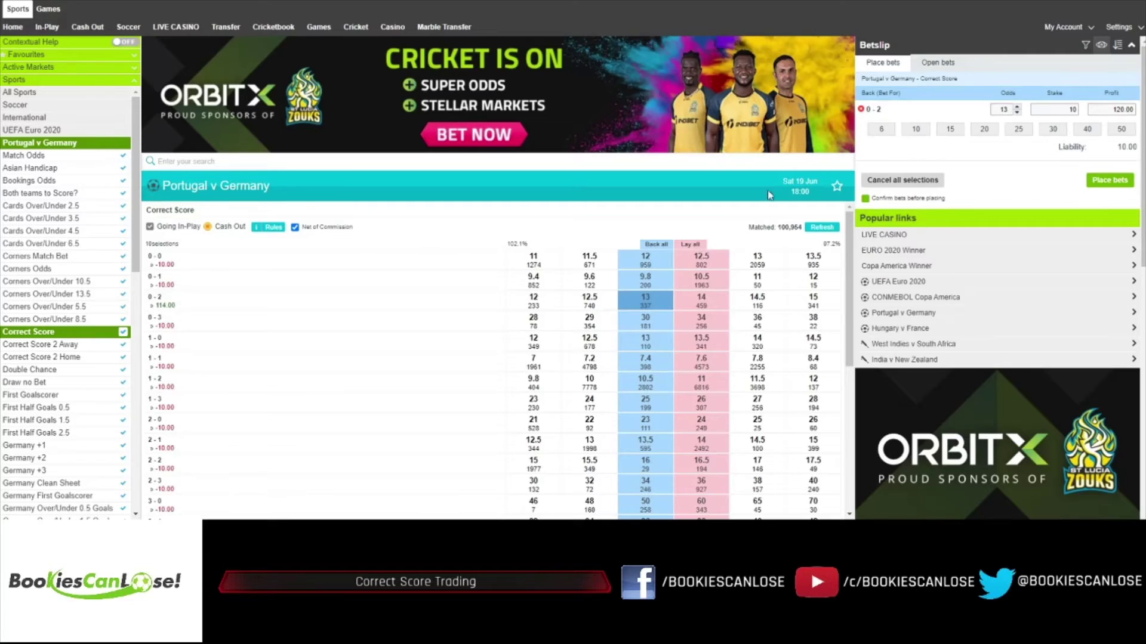
{"action": "left_click", "coordinate": [902, 179]}
Discard a lay selection on 0 - 2 and set up a lay bet on 1 - 1 at odds 7.6 with a backer's stake of 10
{"action": "left_click", "coordinate": [700, 304]}
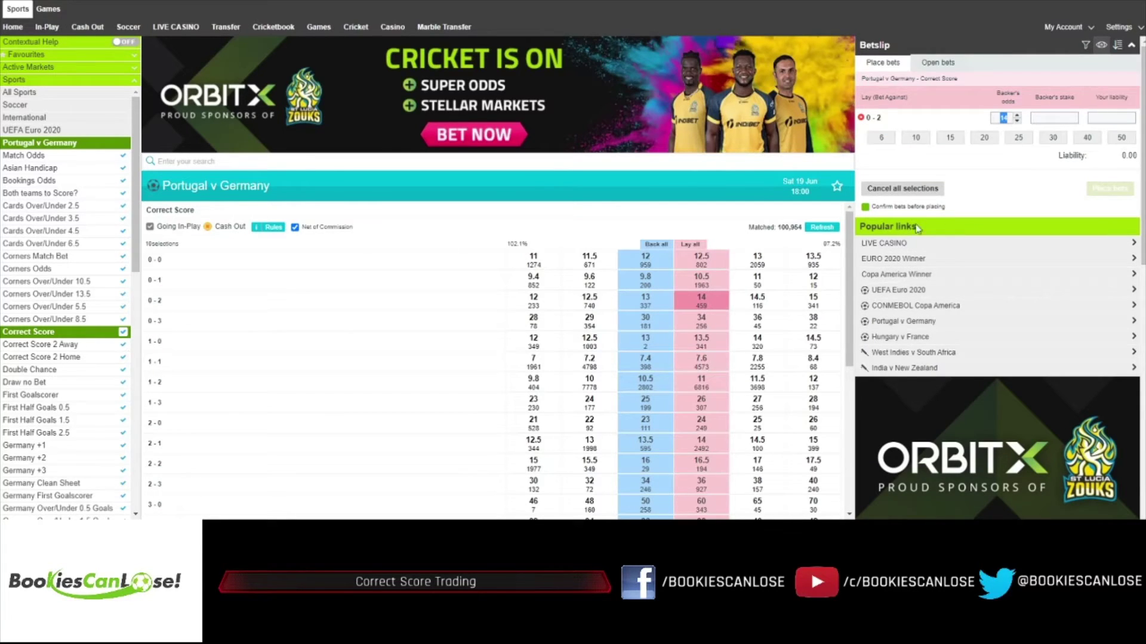
{"action": "left_click", "coordinate": [903, 188]}
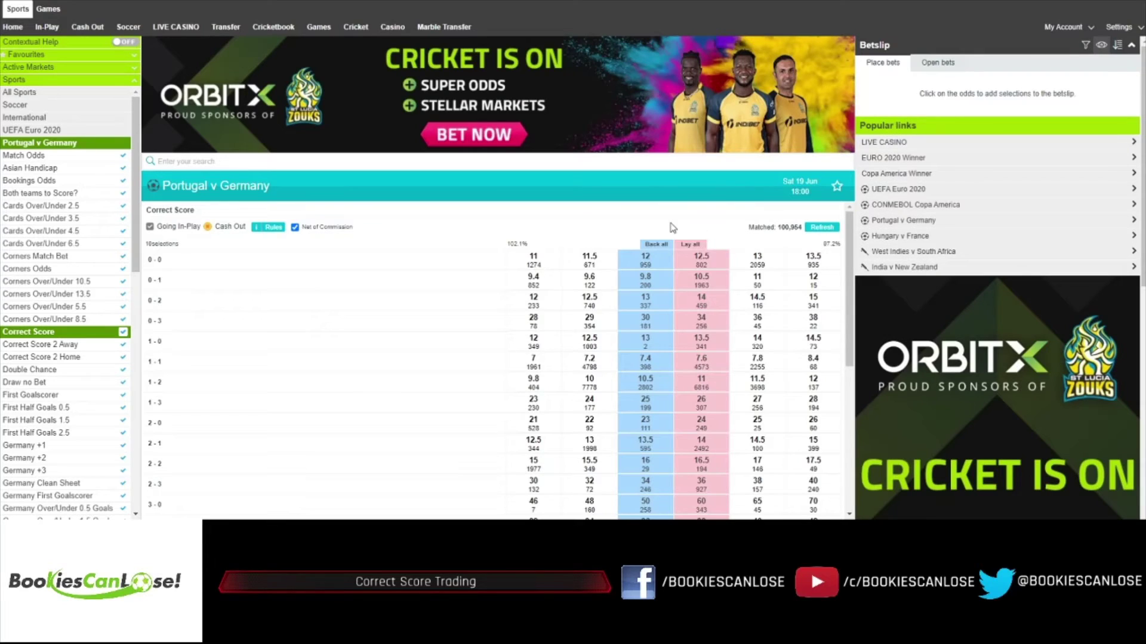
{"action": "scroll", "coordinate": [481, 363], "scroll_direction": "down", "scroll_amount": 3}
{"action": "scroll", "coordinate": [481, 364], "scroll_direction": "up", "scroll_amount": 3}
{"action": "left_click", "coordinate": [721, 370]}
{"action": "left_click", "coordinate": [1042, 122]}
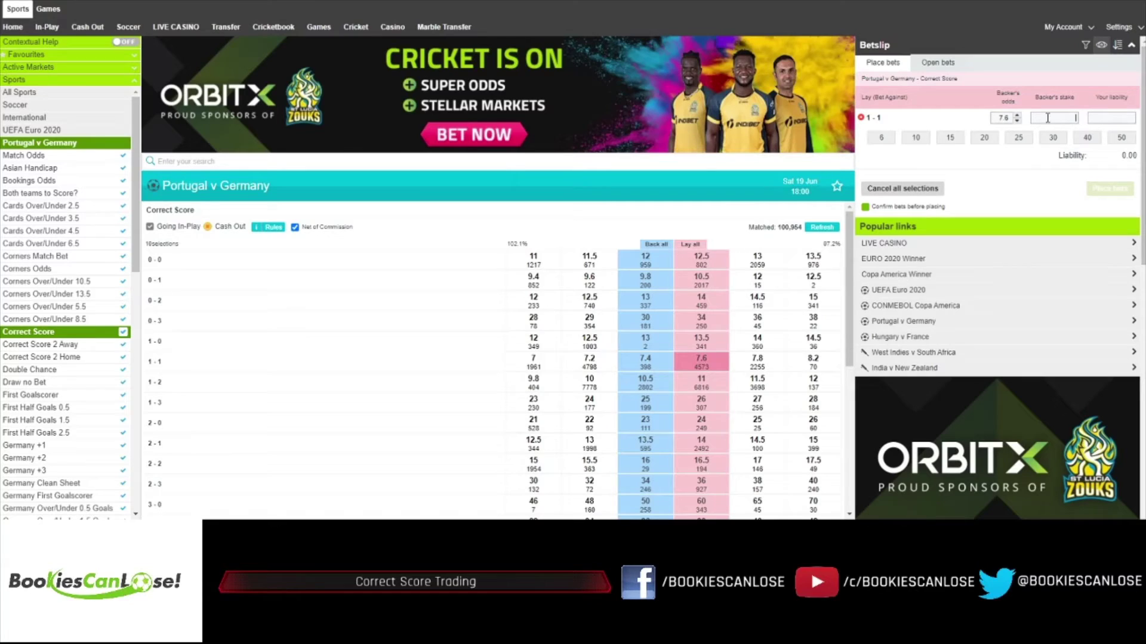
{"action": "left_click", "coordinate": [919, 141]}
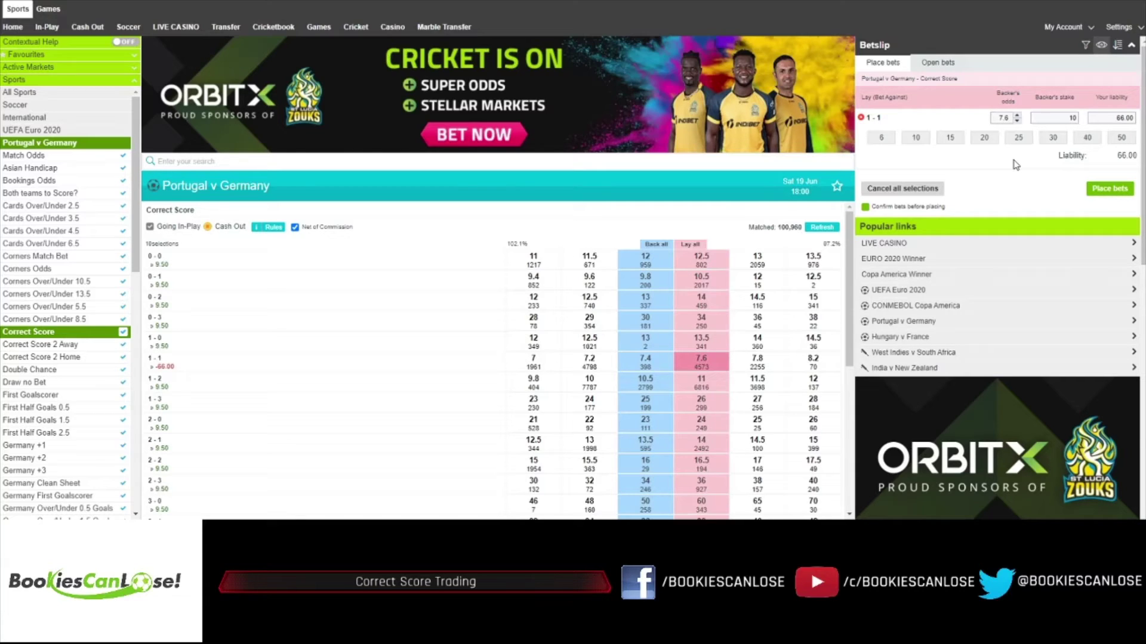
Compare the projected outcomes of the 1 - 1 lay bet with and without commission, and clear the betslip
{"action": "left_click", "coordinate": [295, 227]}
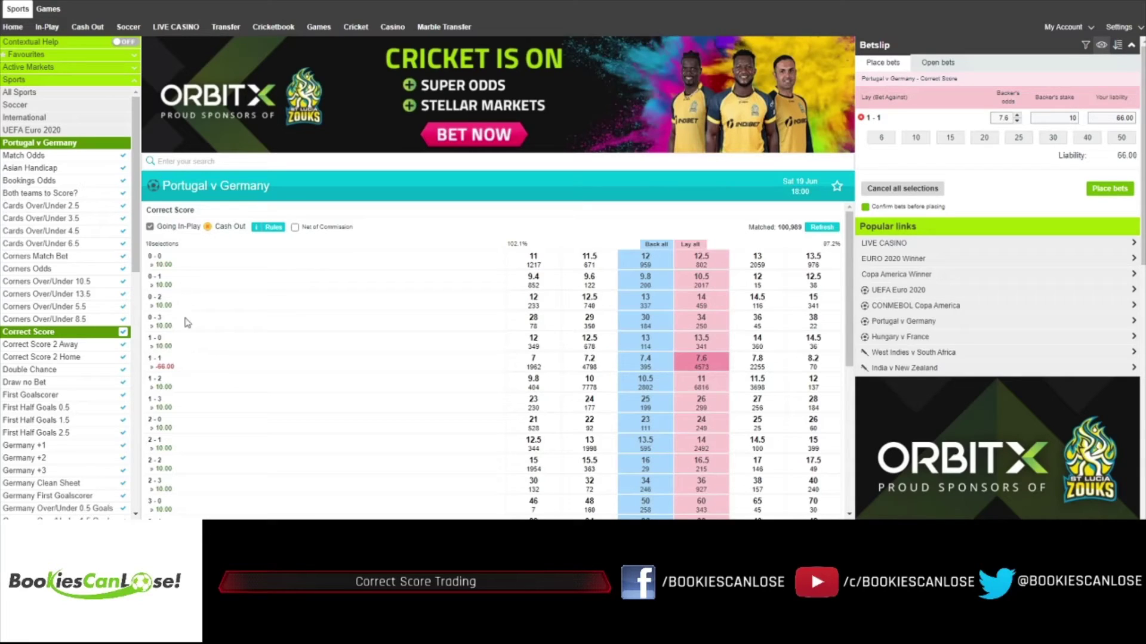
{"action": "left_click", "coordinate": [294, 228]}
{"action": "left_click", "coordinate": [899, 190]}
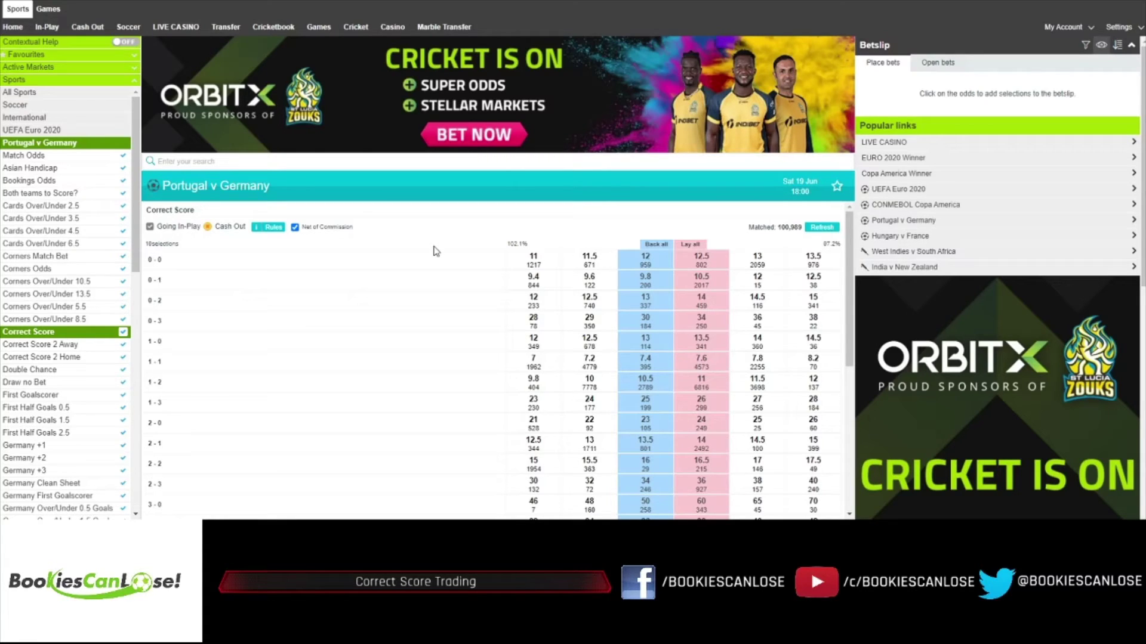
Set up back bets on 0 - 2, 1 - 2, 2 - 0 and 2 - 1 with a stake of 6 on each
{"action": "left_click", "coordinate": [641, 302]}
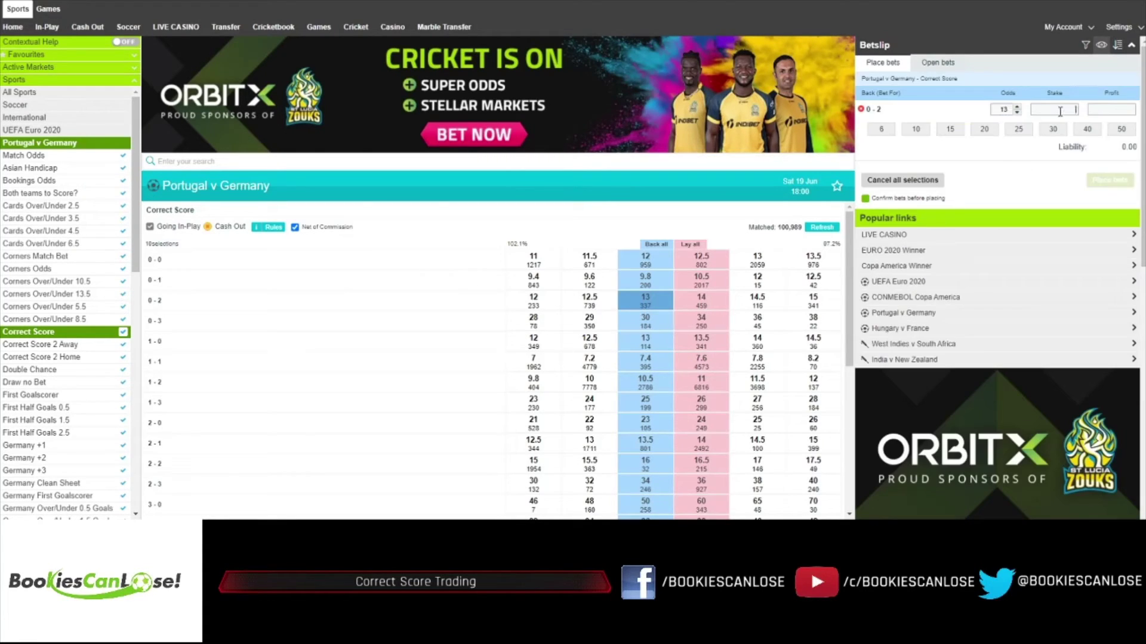
{"action": "left_click", "coordinate": [884, 130]}
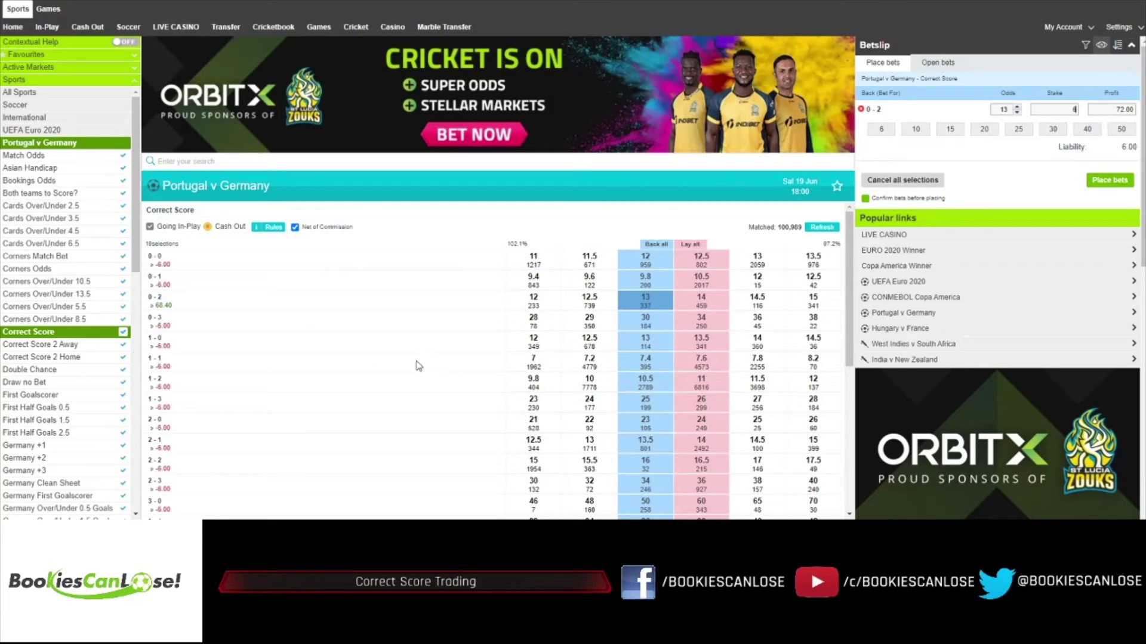
{"action": "left_click", "coordinate": [645, 387]}
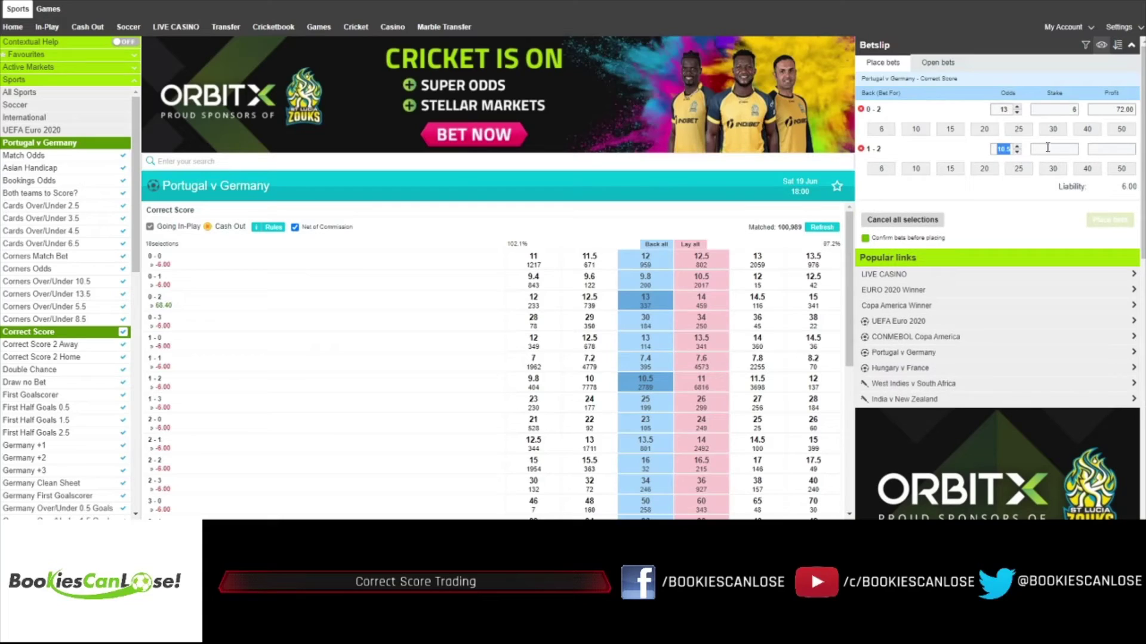
{"action": "left_click", "coordinate": [881, 169]}
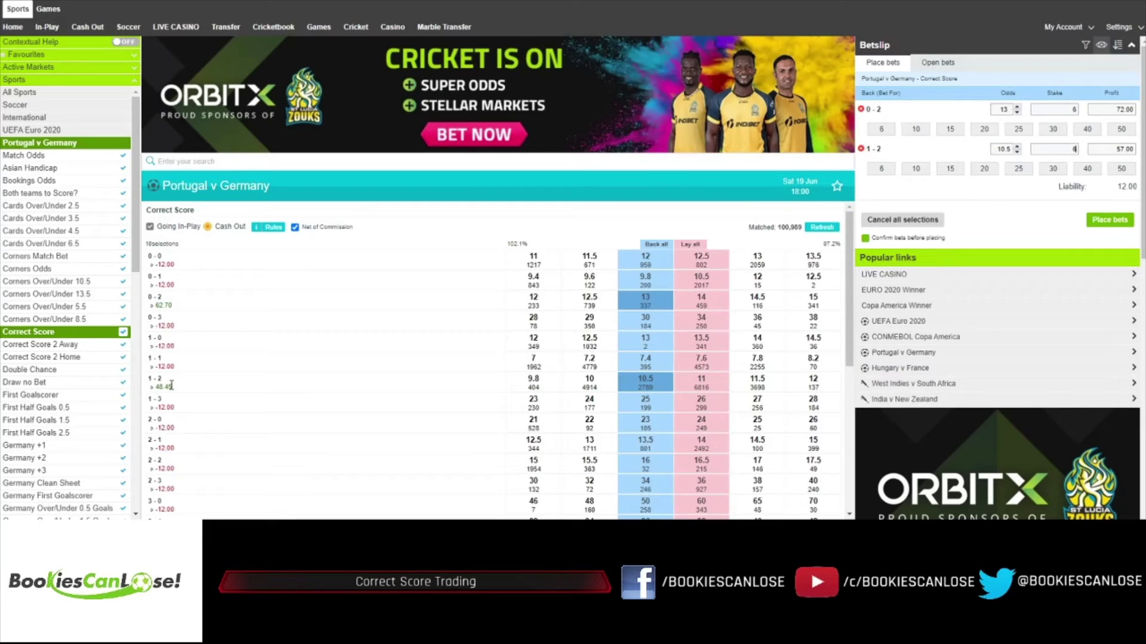
{"action": "left_click", "coordinate": [653, 425]}
{"action": "left_click", "coordinate": [631, 446]}
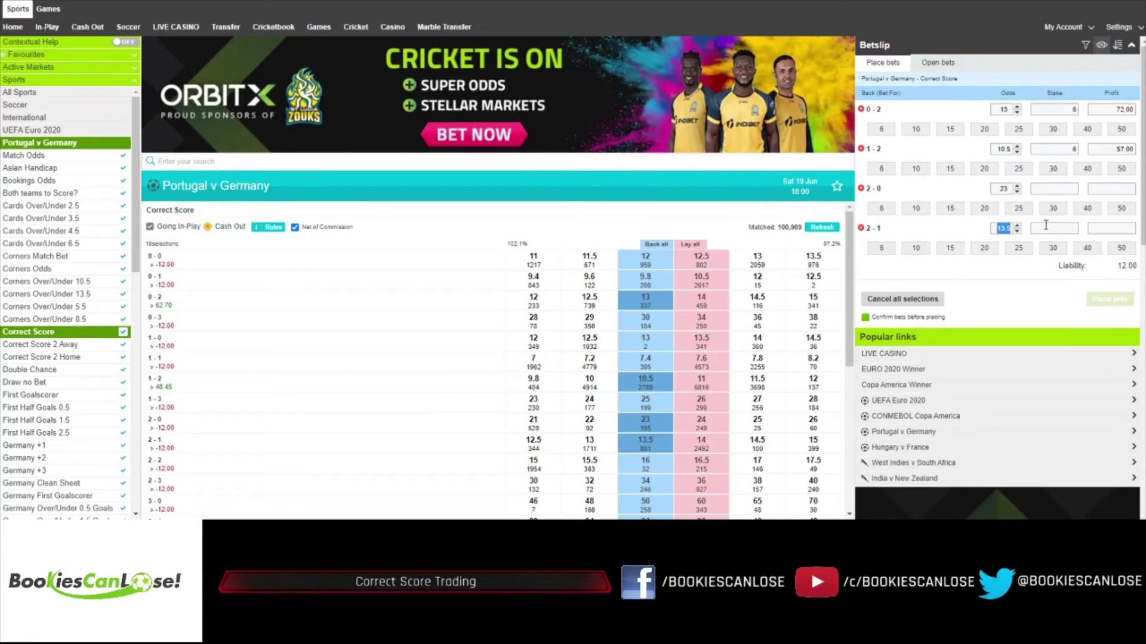
{"action": "left_click", "coordinate": [889, 254]}
{"action": "left_click", "coordinate": [881, 208]}
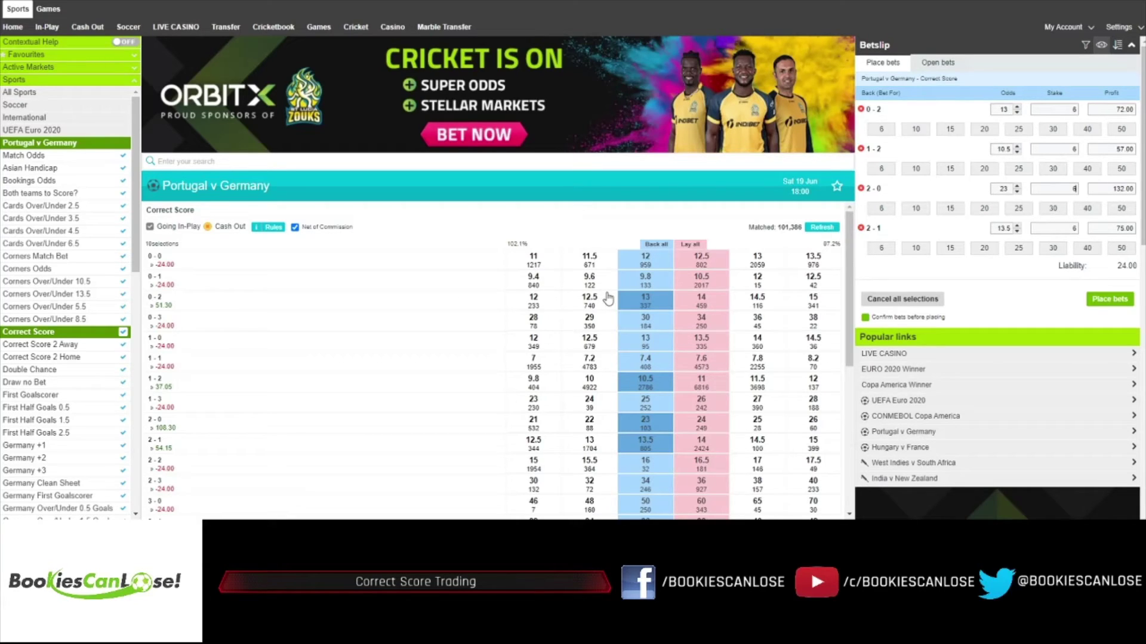
Try a lay bet on 0 - 2 with a backer's stake of 25 and odds lowered to 2.50, and clear the betslip
{"action": "left_click", "coordinate": [704, 301]}
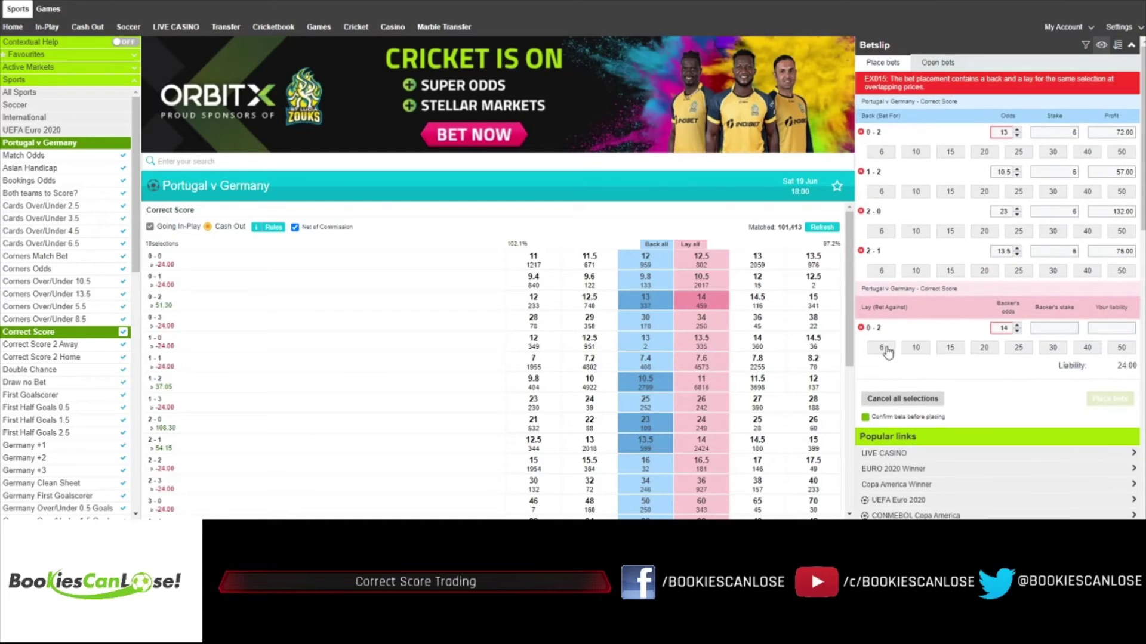
{"action": "left_click", "coordinate": [1016, 332]}
{"action": "left_click", "coordinate": [1017, 334]}
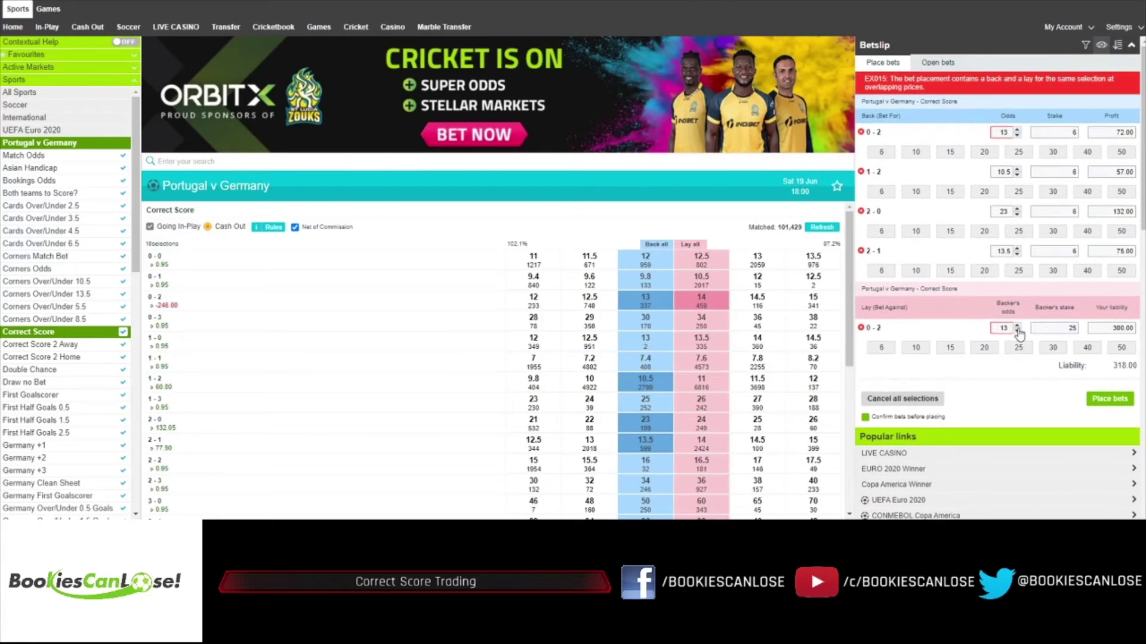
{"action": "left_click", "coordinate": [1017, 334]}
{"action": "left_click", "coordinate": [1016, 334]}
{"action": "left_click", "coordinate": [1017, 334]}
{"action": "left_click", "coordinate": [1017, 334]}
{"action": "left_click", "coordinate": [1017, 334]}
{"action": "left_click", "coordinate": [1017, 334]}
{"action": "left_click", "coordinate": [1017, 334]}
{"action": "left_click", "coordinate": [1017, 334]}
{"action": "left_click", "coordinate": [1017, 334]}
{"action": "left_click", "coordinate": [1017, 334]}
{"action": "left_click", "coordinate": [1016, 334]}
{"action": "left_click", "coordinate": [1017, 335]}
{"action": "left_click", "coordinate": [1017, 335]}
{"action": "left_click", "coordinate": [1017, 334]}
{"action": "left_click", "coordinate": [1017, 334]}
{"action": "left_click", "coordinate": [1017, 334]}
{"action": "left_click", "coordinate": [1017, 334]}
{"action": "left_click", "coordinate": [1016, 334]}
{"action": "left_click", "coordinate": [1017, 334]}
{"action": "left_click", "coordinate": [1017, 334]}
{"action": "left_click", "coordinate": [1017, 335]}
{"action": "left_click", "coordinate": [1016, 334]}
{"action": "left_click", "coordinate": [1017, 334]}
{"action": "left_click", "coordinate": [1017, 335]}
{"action": "left_click", "coordinate": [1017, 335]}
{"action": "left_click", "coordinate": [1017, 334]}
{"action": "left_click", "coordinate": [1016, 334]}
{"action": "left_click", "coordinate": [1017, 334]}
{"action": "left_click", "coordinate": [1016, 334]}
{"action": "left_click", "coordinate": [1017, 334]}
{"action": "left_click", "coordinate": [1017, 334]}
{"action": "left_click", "coordinate": [1017, 334]}
{"action": "left_click", "coordinate": [1017, 335]}
{"action": "left_click", "coordinate": [1017, 334]}
{"action": "left_click", "coordinate": [1016, 334]}
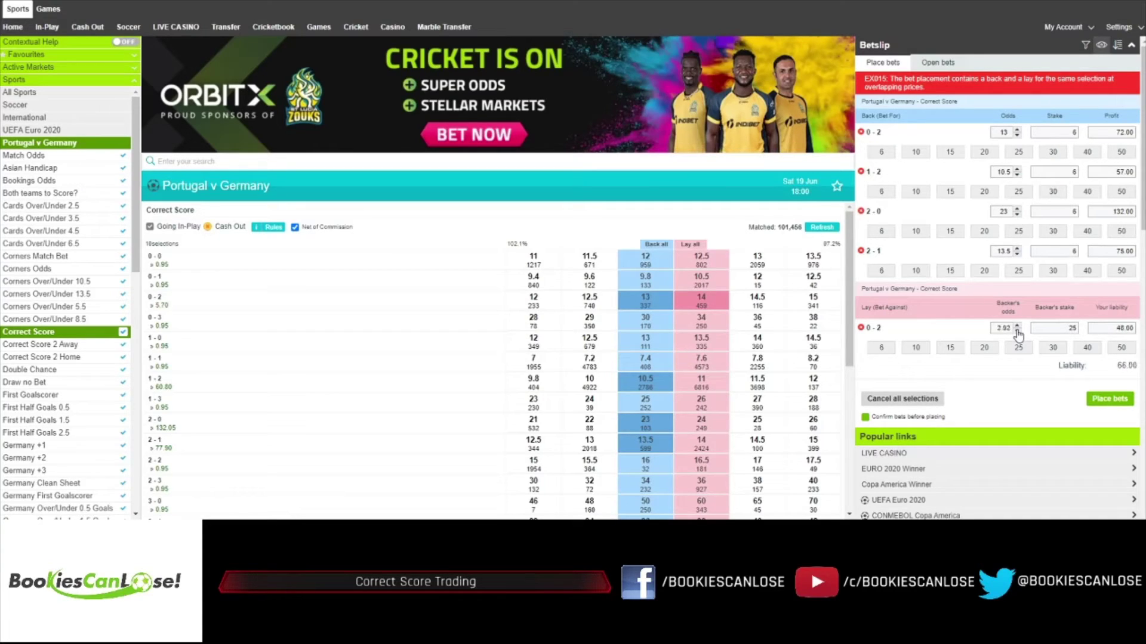
{"action": "left_click", "coordinate": [1017, 333]}
{"action": "left_click", "coordinate": [1017, 333]}
{"action": "left_click", "coordinate": [1017, 333]}
{"action": "left_click", "coordinate": [1017, 326]}
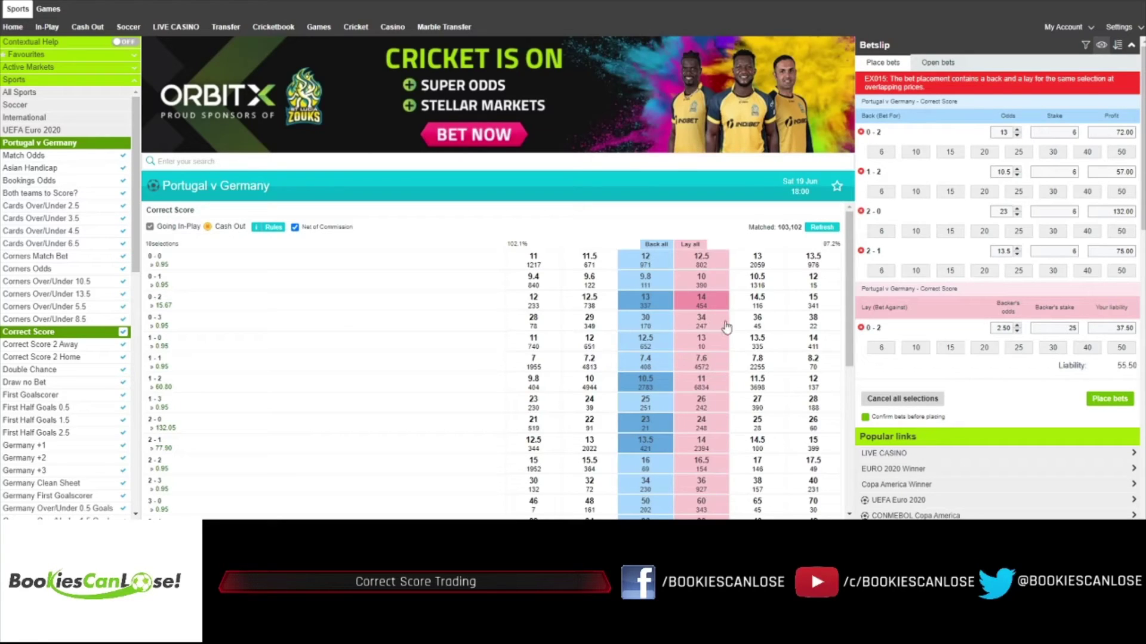
{"action": "left_click", "coordinate": [905, 398]}
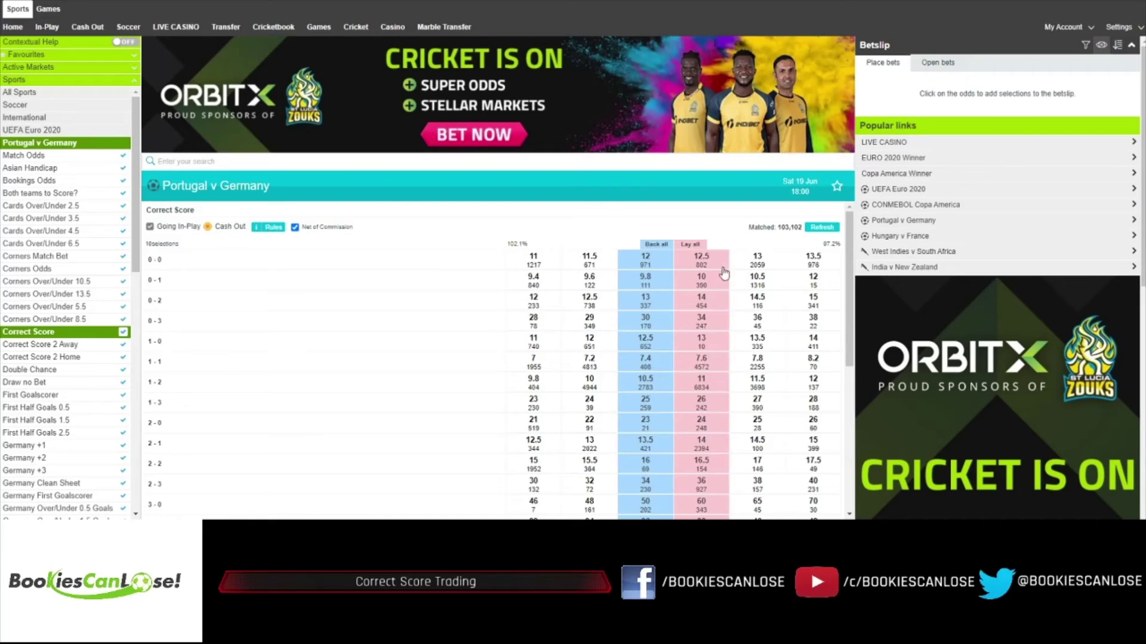
Set up back bets on 0 - 2, 0 - 3 and 1 - 2 with a stake of 6 on each
{"action": "left_click", "coordinate": [652, 305]}
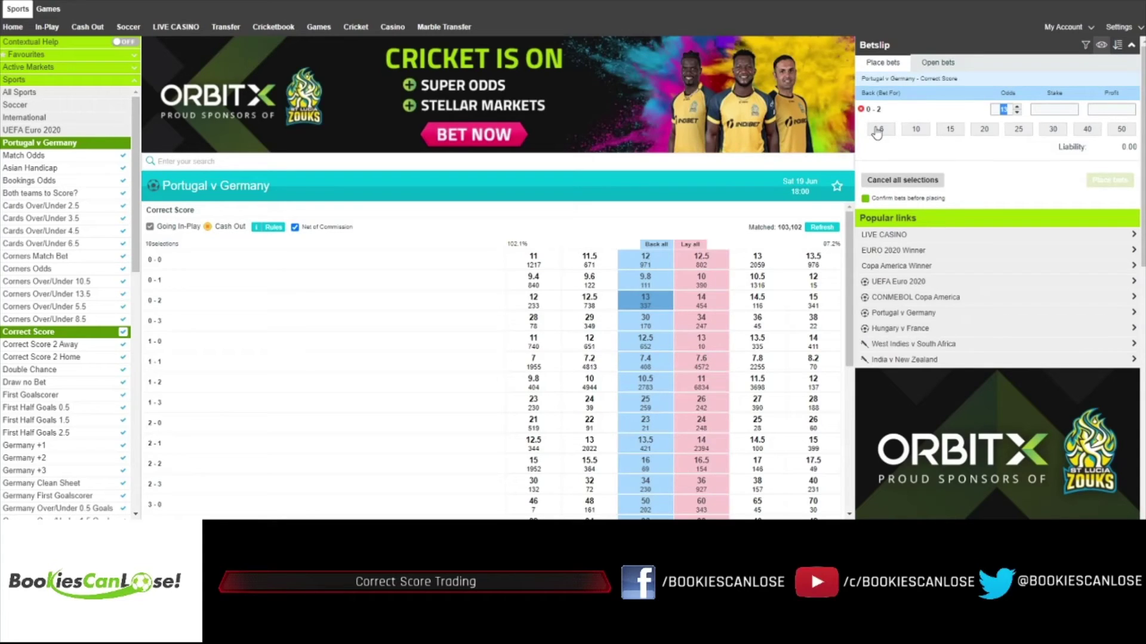
{"action": "left_click", "coordinate": [645, 322]}
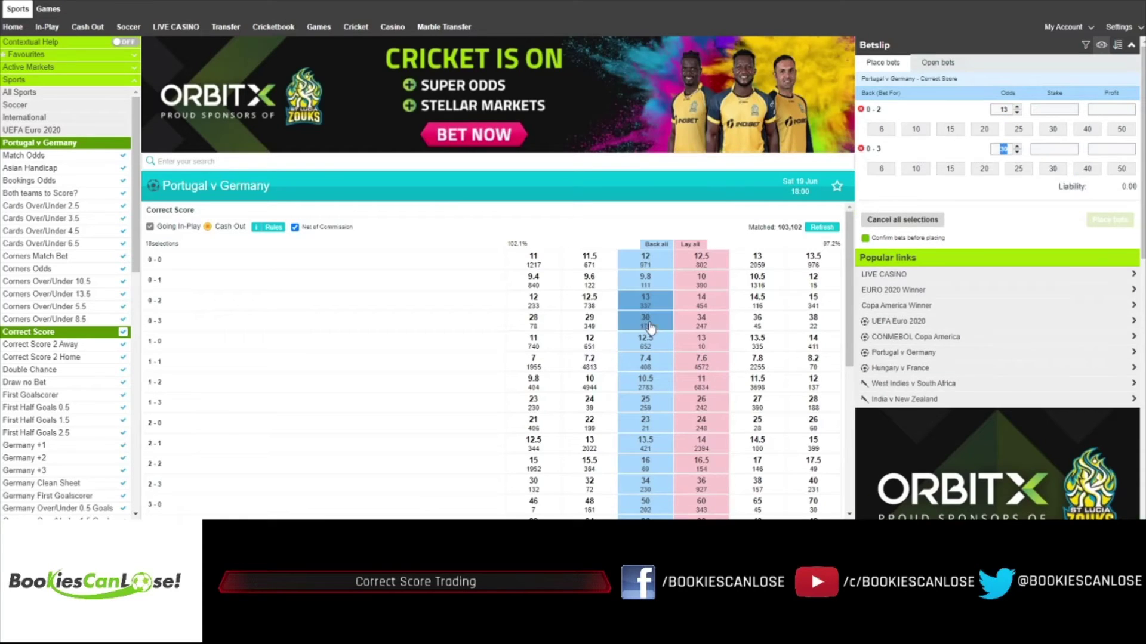
{"action": "left_click", "coordinate": [645, 382]}
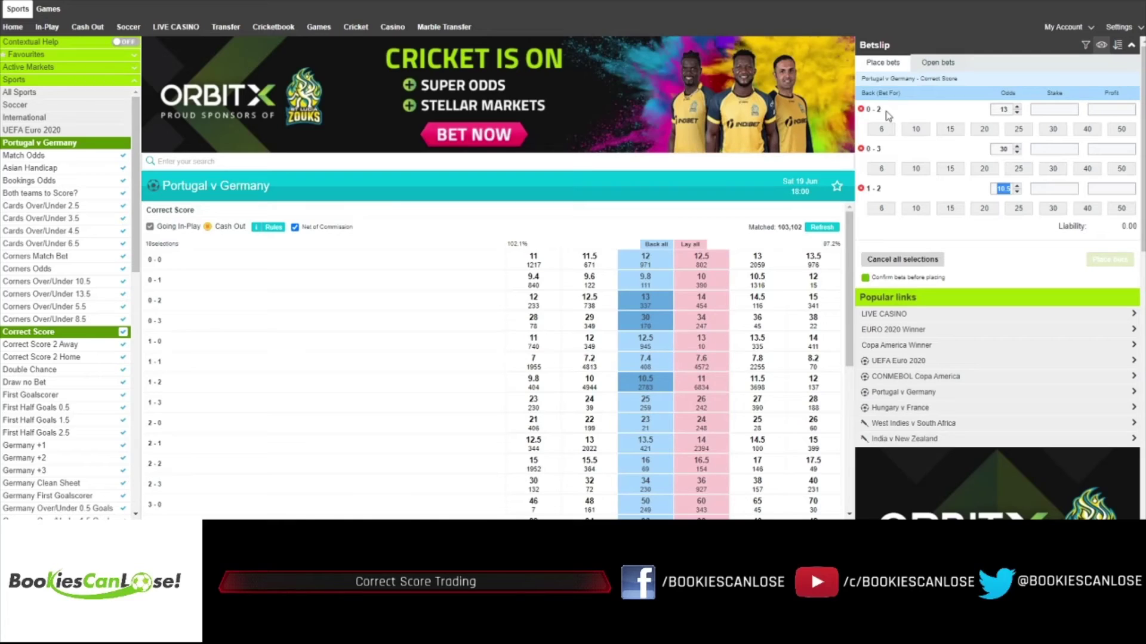
{"action": "left_click", "coordinate": [1048, 149]}
{"action": "left_click", "coordinate": [881, 169]}
{"action": "left_click", "coordinate": [881, 208]}
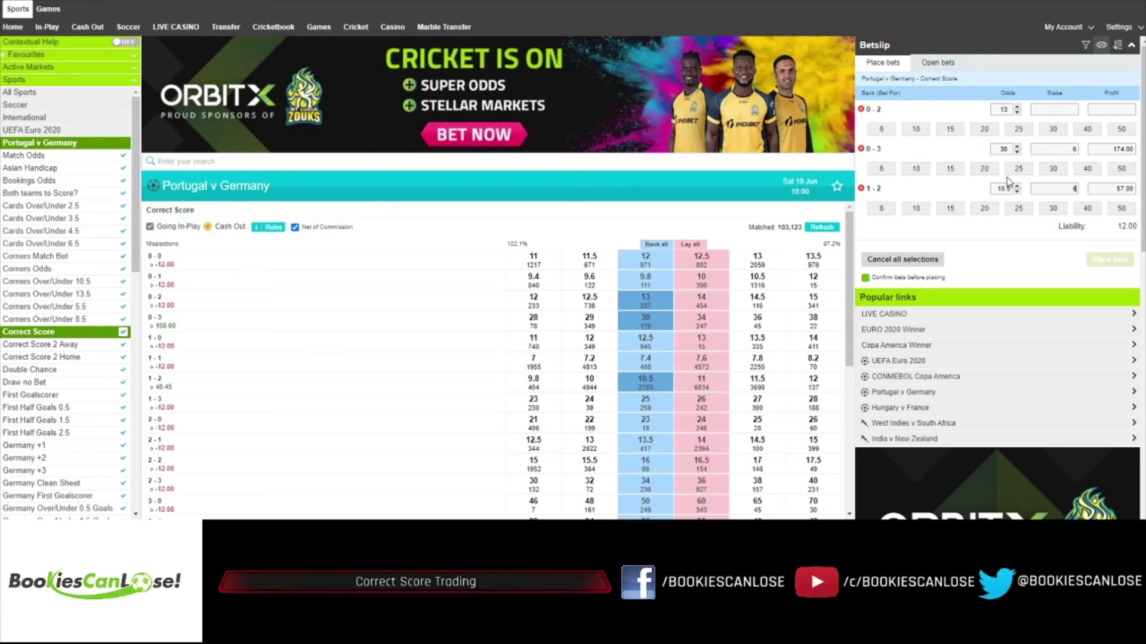
{"action": "left_click", "coordinate": [881, 129]}
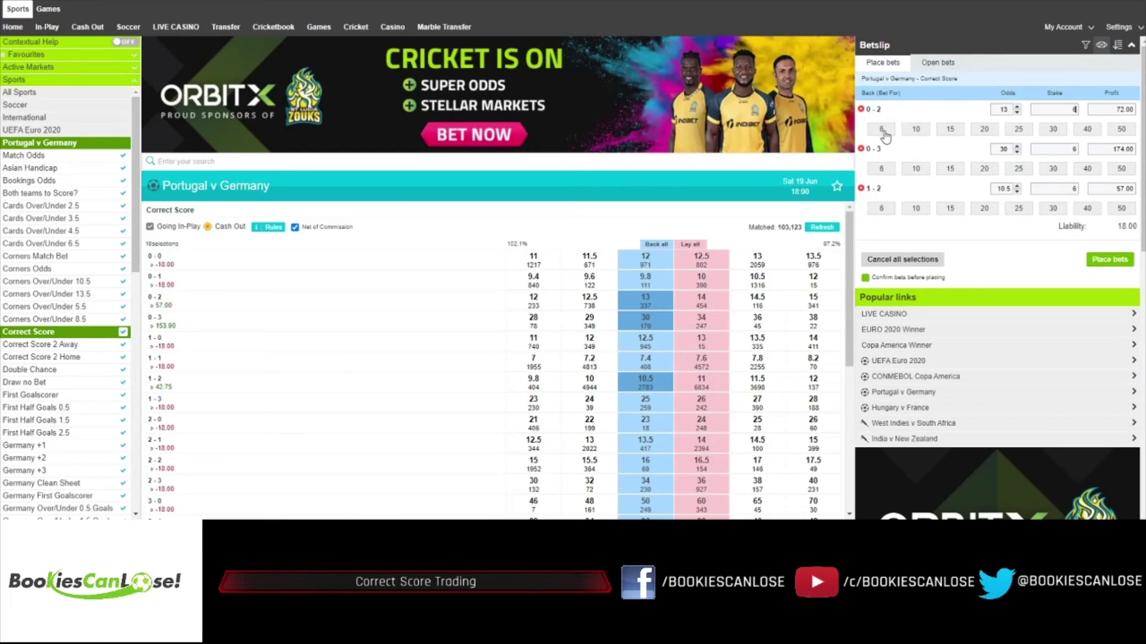
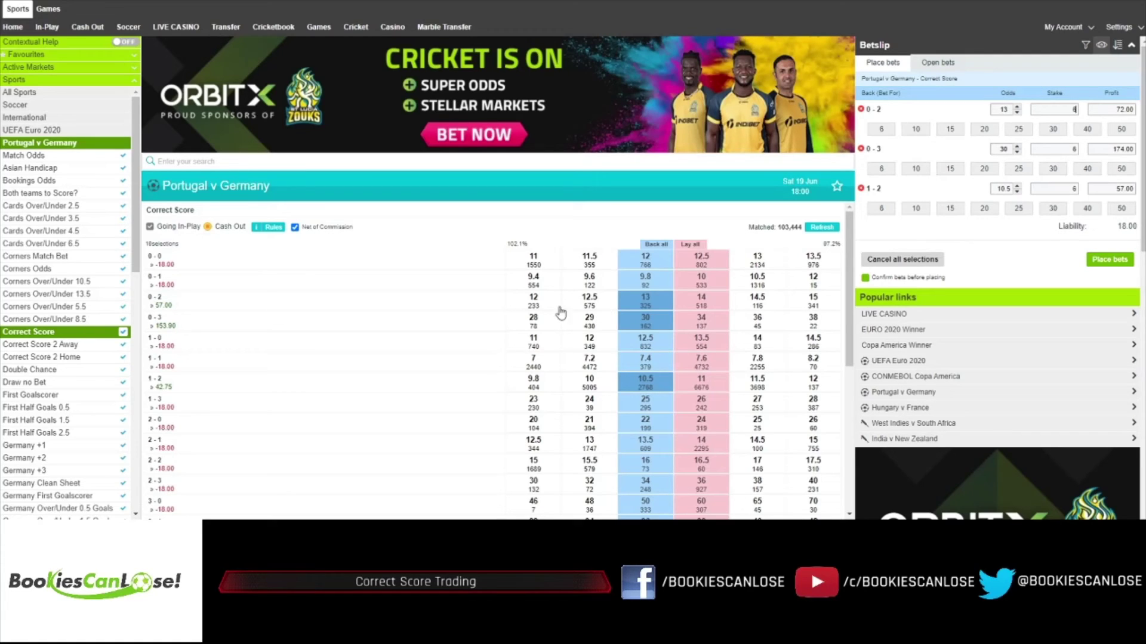
Review the projected profit and loss for every scoreline down to Any Other Draw, and clear the betslip
{"action": "scroll", "coordinate": [260, 388], "scroll_direction": "down", "scroll_amount": 3}
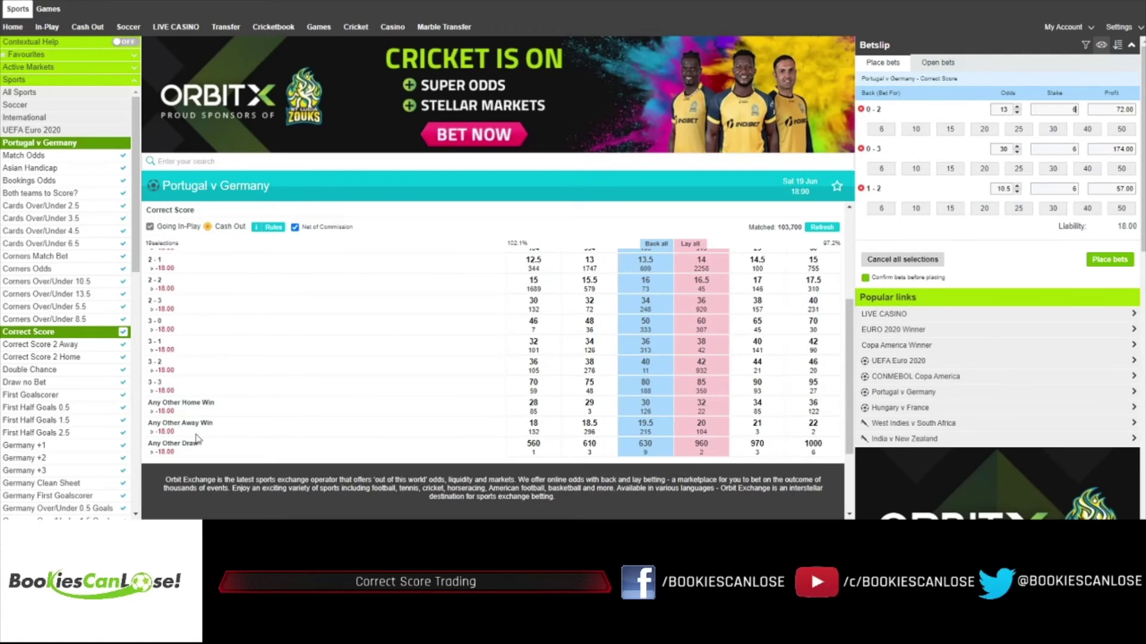
{"action": "scroll", "coordinate": [186, 438], "scroll_direction": "up", "scroll_amount": 3}
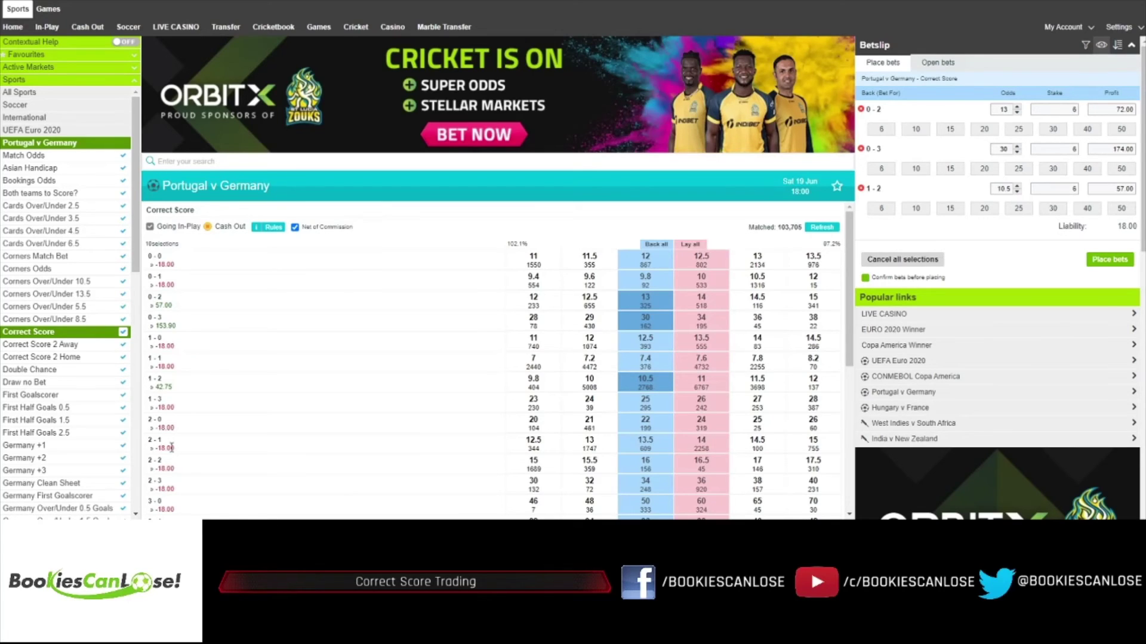
{"action": "scroll", "coordinate": [242, 382], "scroll_direction": "down", "scroll_amount": 5}
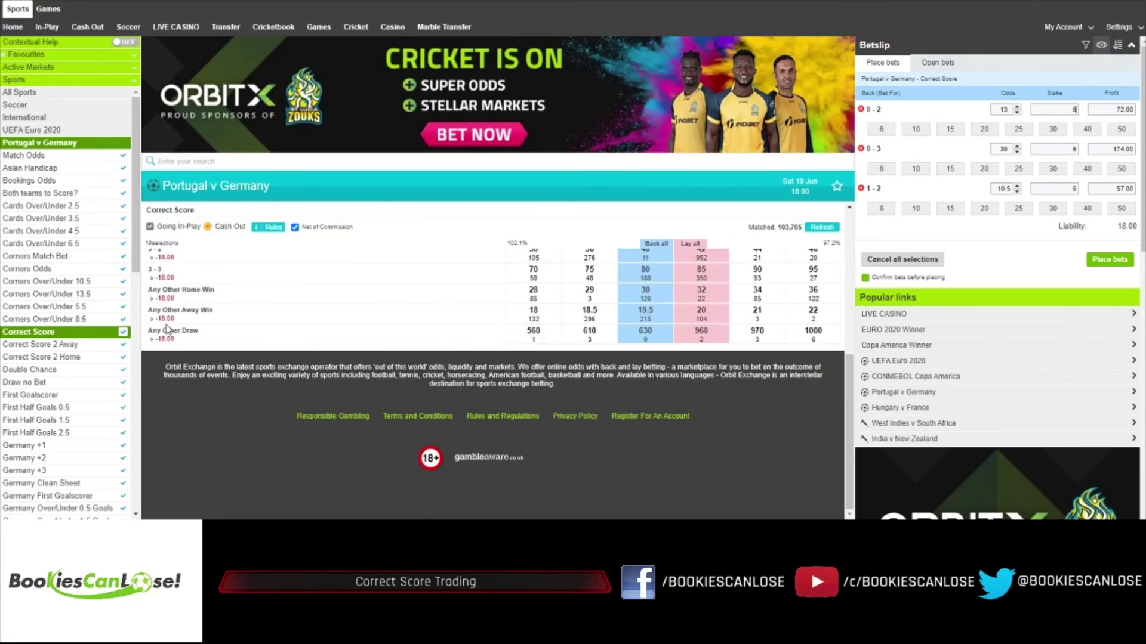
{"action": "scroll", "coordinate": [254, 387], "scroll_direction": "up", "scroll_amount": 5}
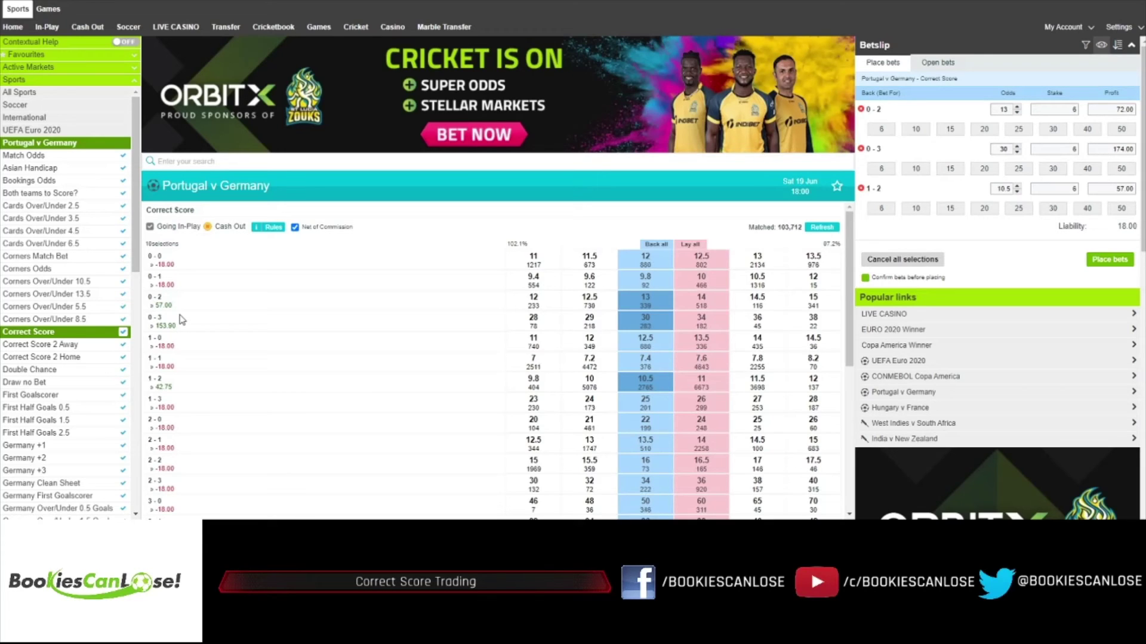
{"action": "left_click", "coordinate": [929, 261]}
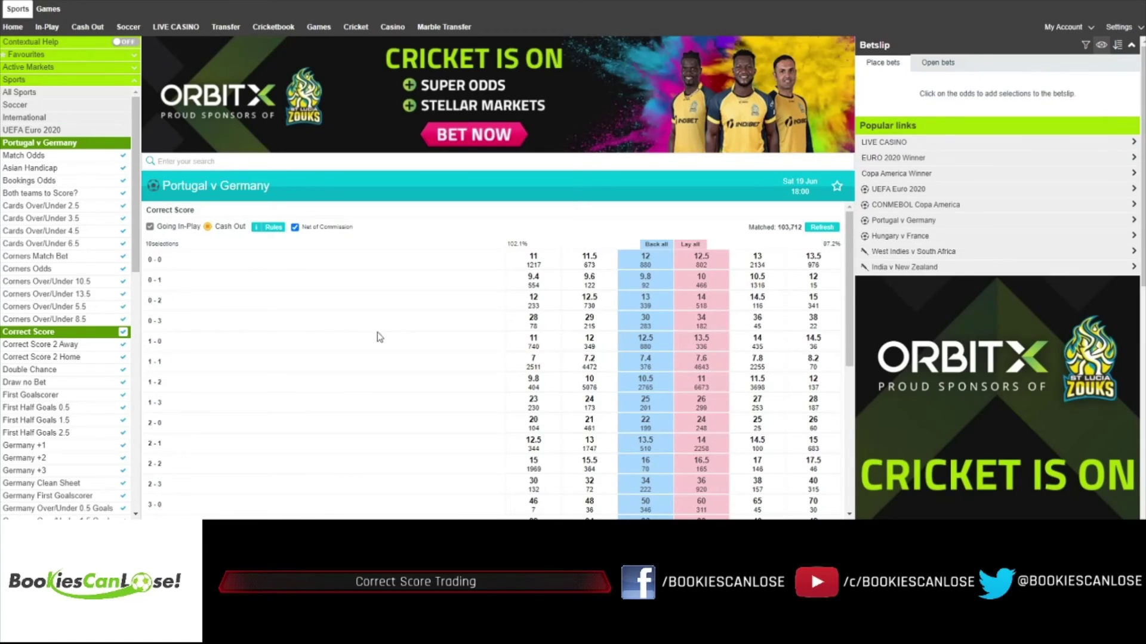
Set up back bets on 1 - 1, 1 - 2 and 2 - 1 with a stake of 6 on each
{"action": "left_click", "coordinate": [644, 362]}
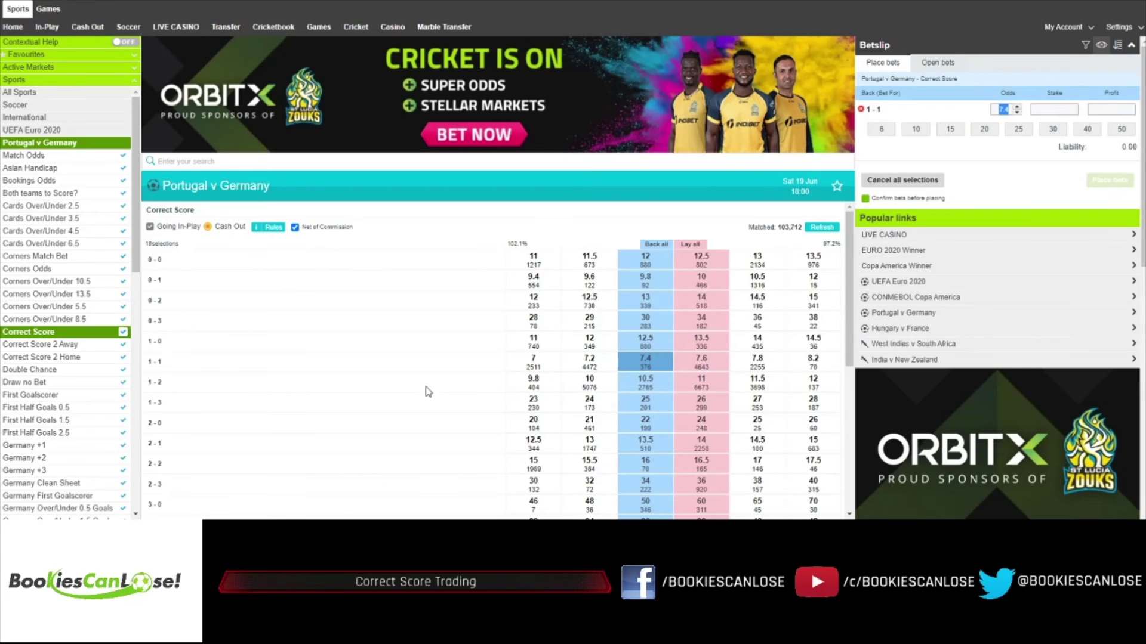
{"action": "left_click", "coordinate": [651, 385]}
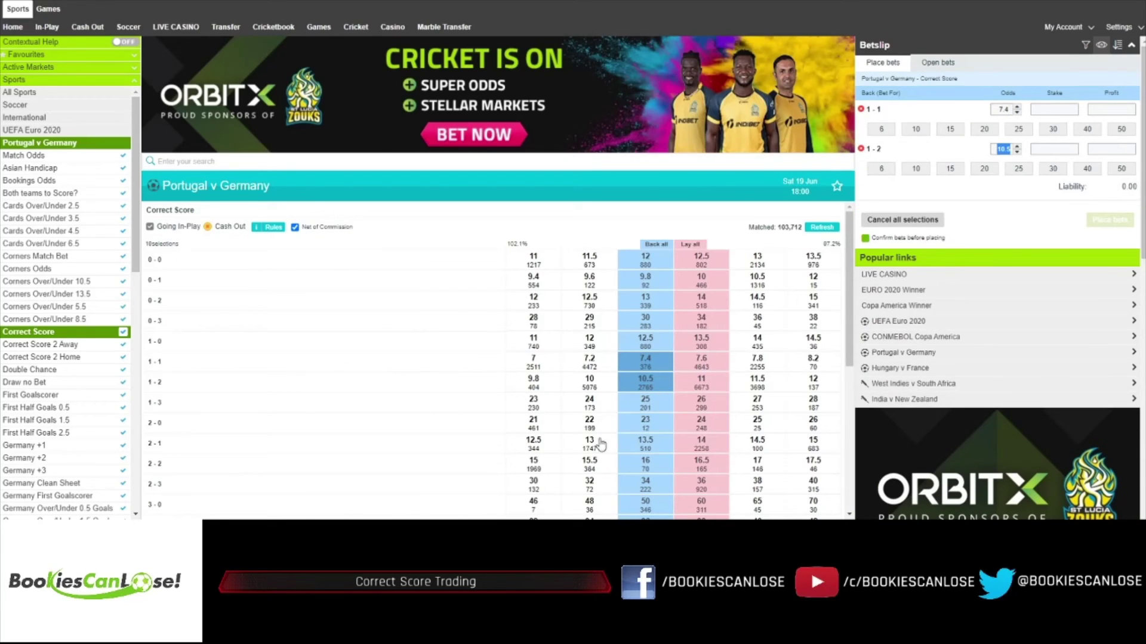
{"action": "left_click", "coordinate": [643, 443]}
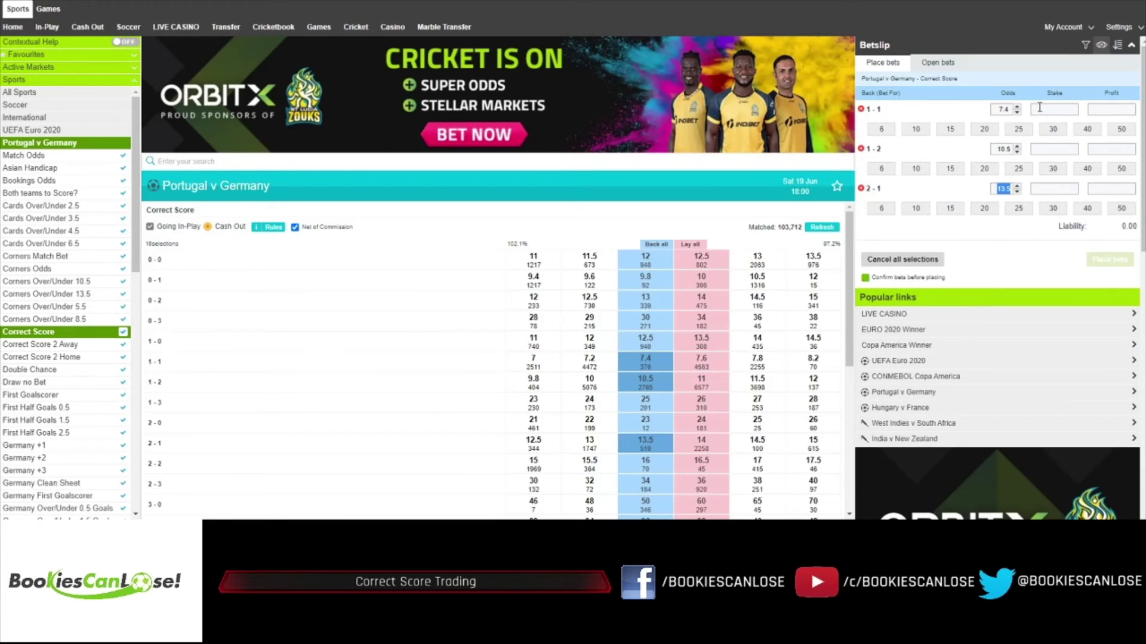
{"action": "left_click", "coordinate": [876, 130]}
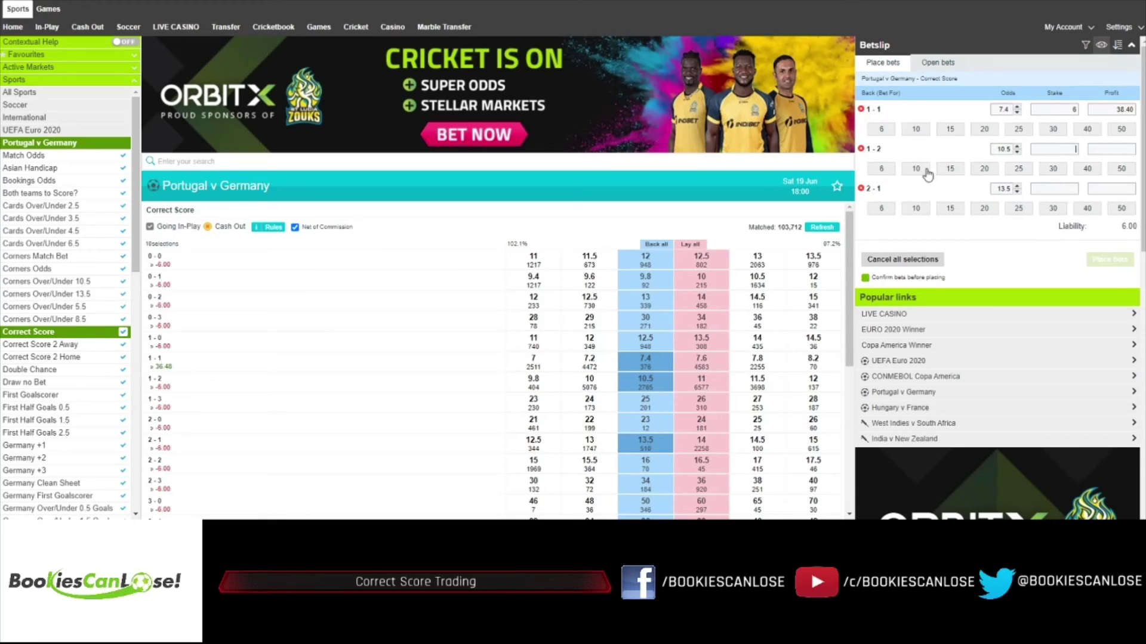
{"action": "left_click", "coordinate": [881, 169]}
{"action": "left_click", "coordinate": [882, 210]}
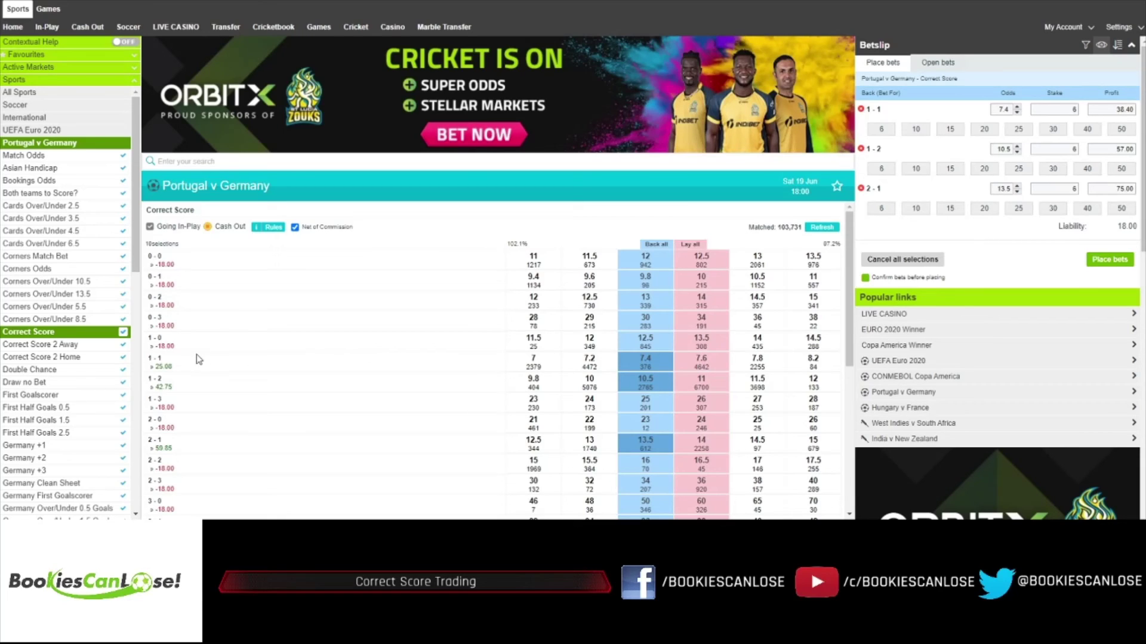
Add a lay bet on 1 - 1 with a backer's stake of 10 and raise its odds to 8
{"action": "left_click", "coordinate": [698, 362]}
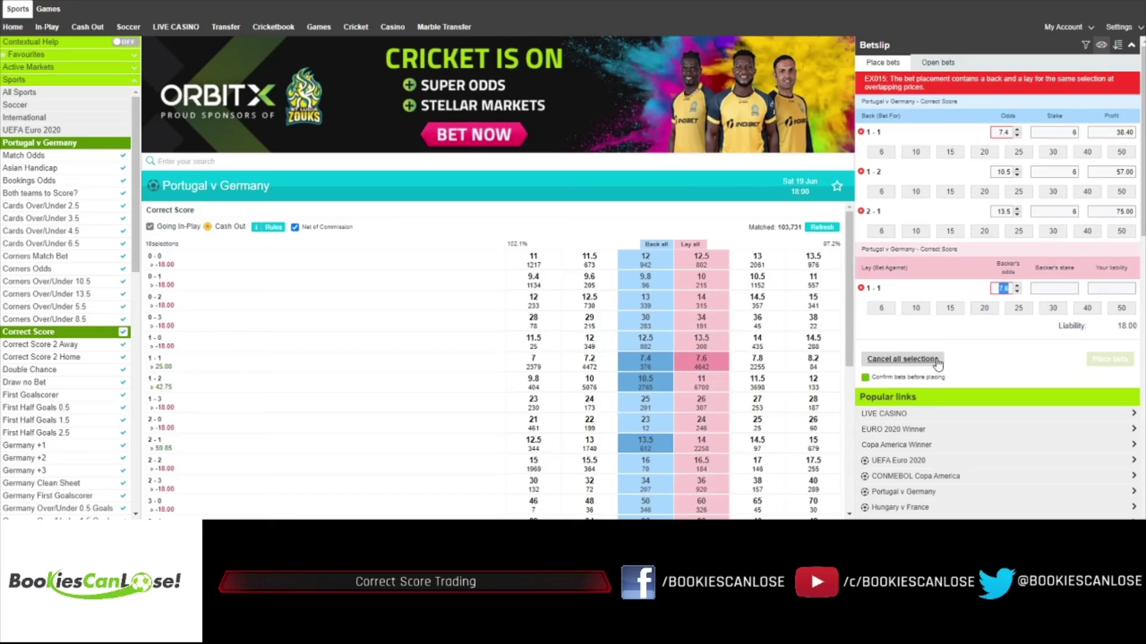
{"action": "left_click", "coordinate": [916, 308]}
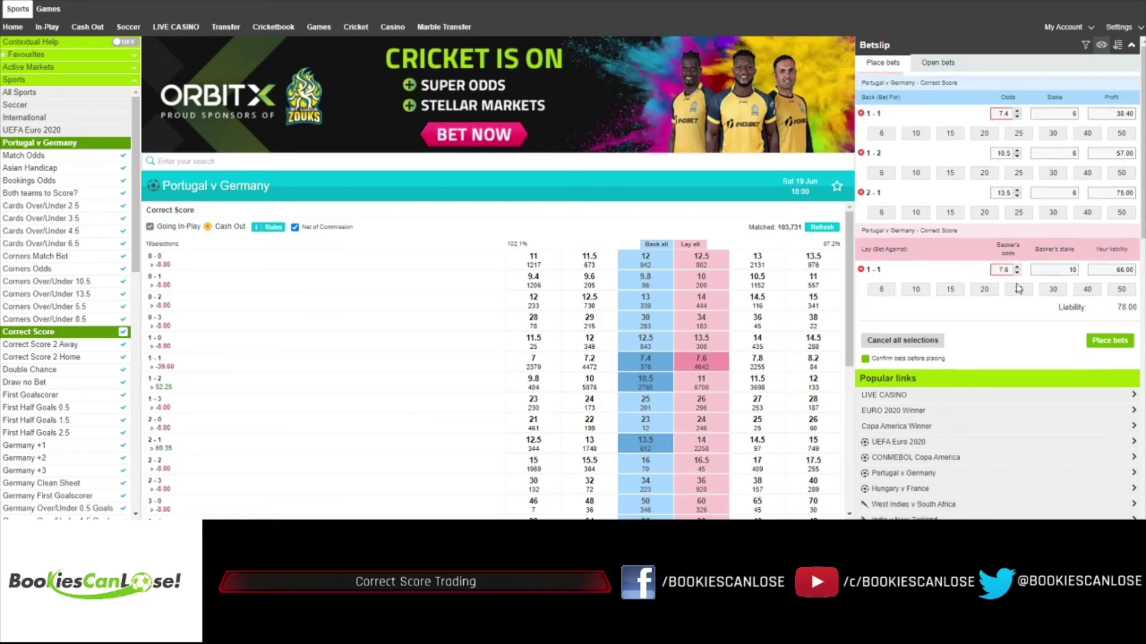
{"action": "left_click", "coordinate": [1017, 267]}
{"action": "left_click", "coordinate": [1017, 266]}
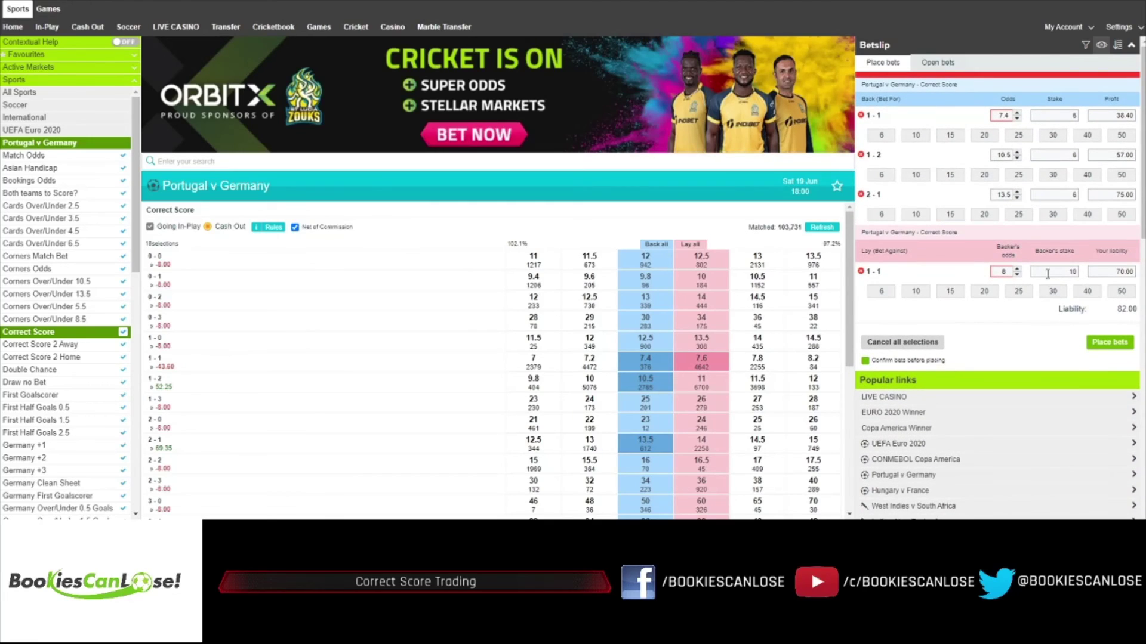
{"action": "left_click", "coordinate": [1074, 289]}
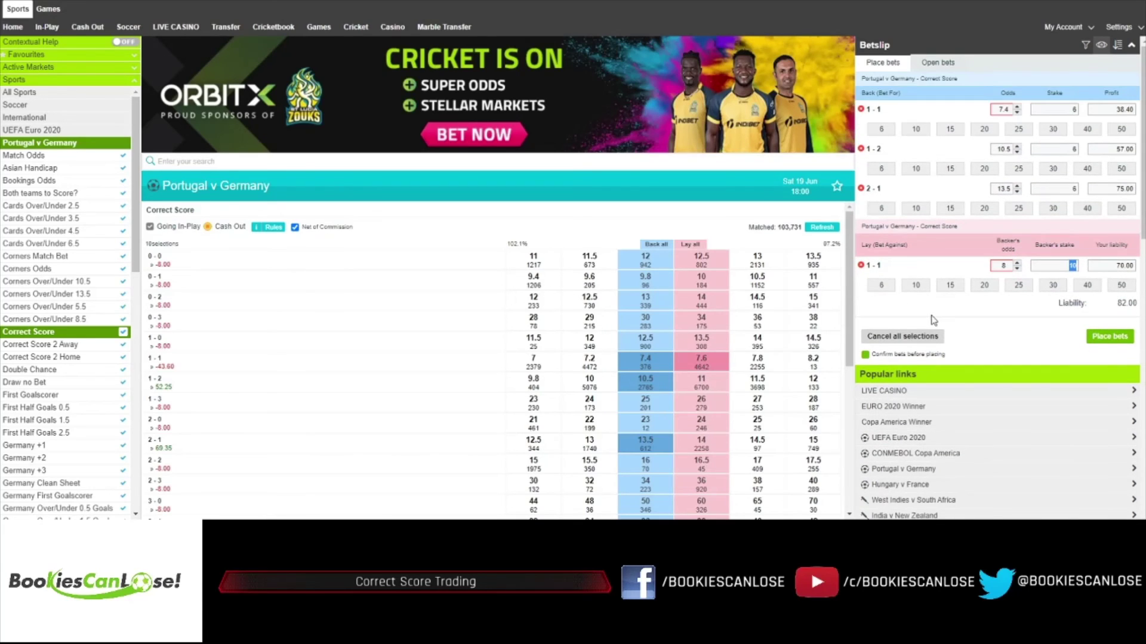
{"action": "left_click", "coordinate": [879, 297]}
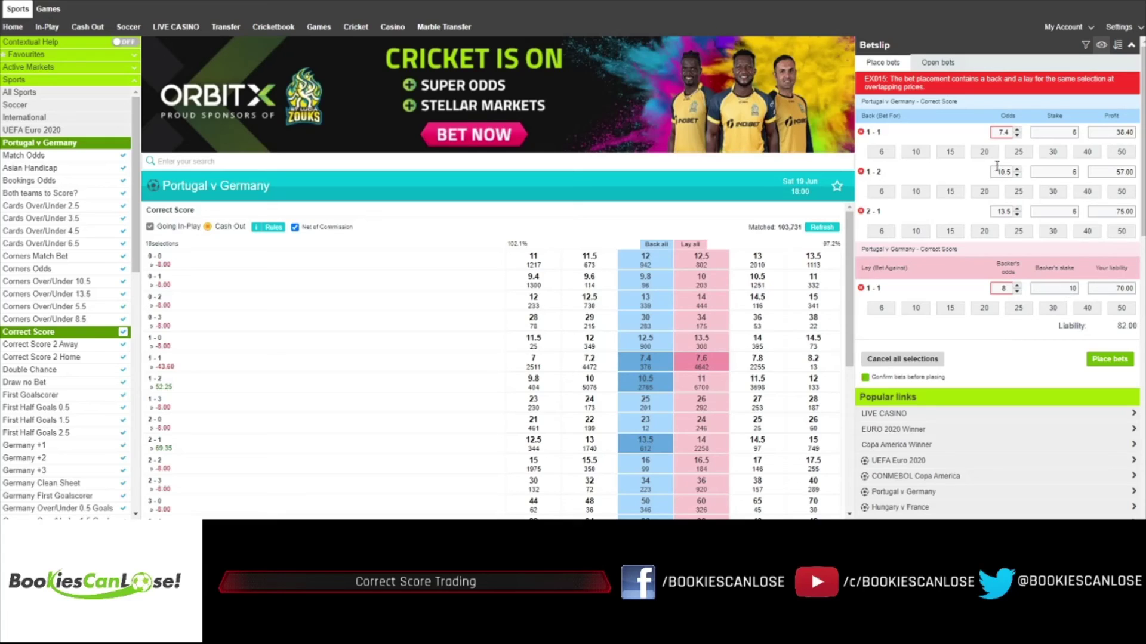
Raise the 1 - 1 lay bet's odds to 9 with a backer's stake of 10
{"action": "left_click", "coordinate": [1018, 286]}
{"action": "left_click", "coordinate": [1018, 285]}
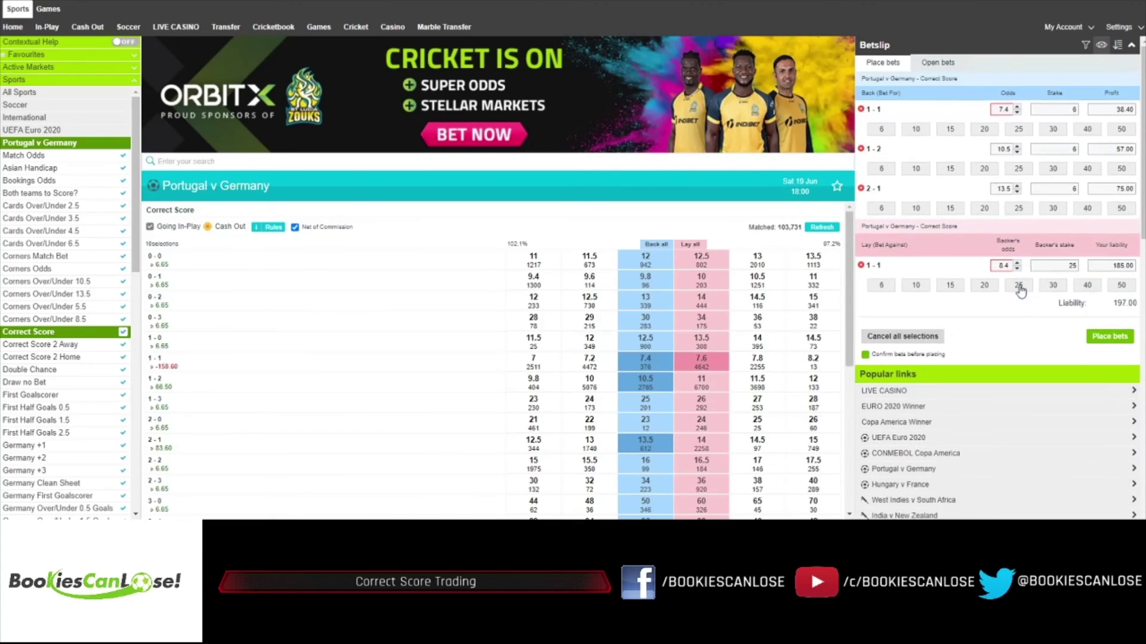
{"action": "left_click", "coordinate": [1018, 286]}
{"action": "left_click", "coordinate": [1020, 289]}
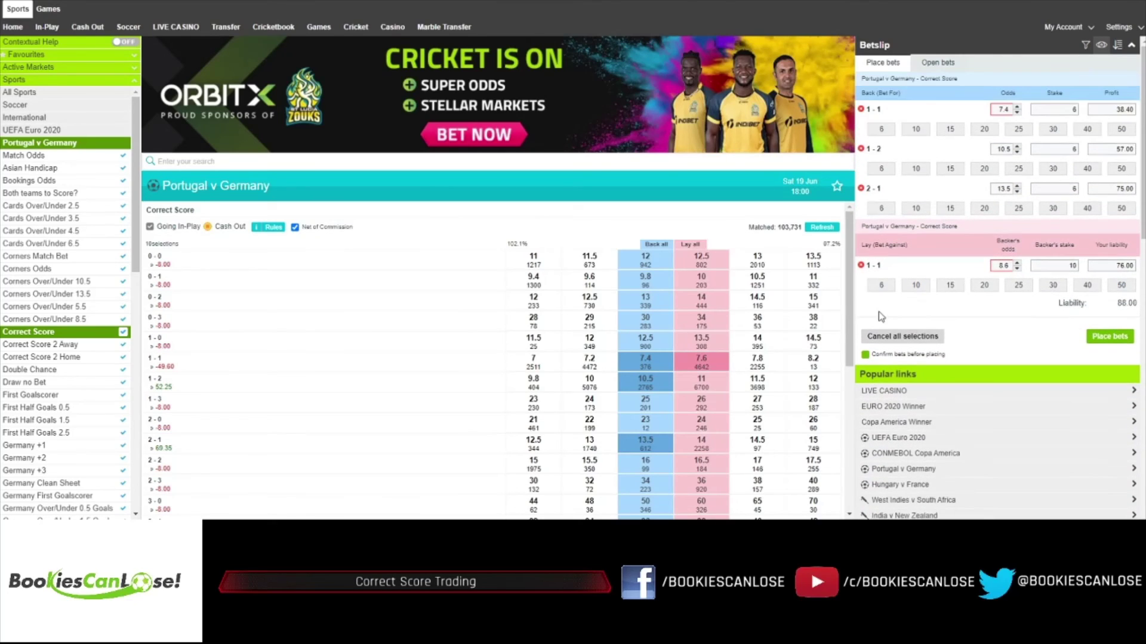
{"action": "left_click", "coordinate": [1016, 263]}
{"action": "left_click", "coordinate": [1016, 263]}
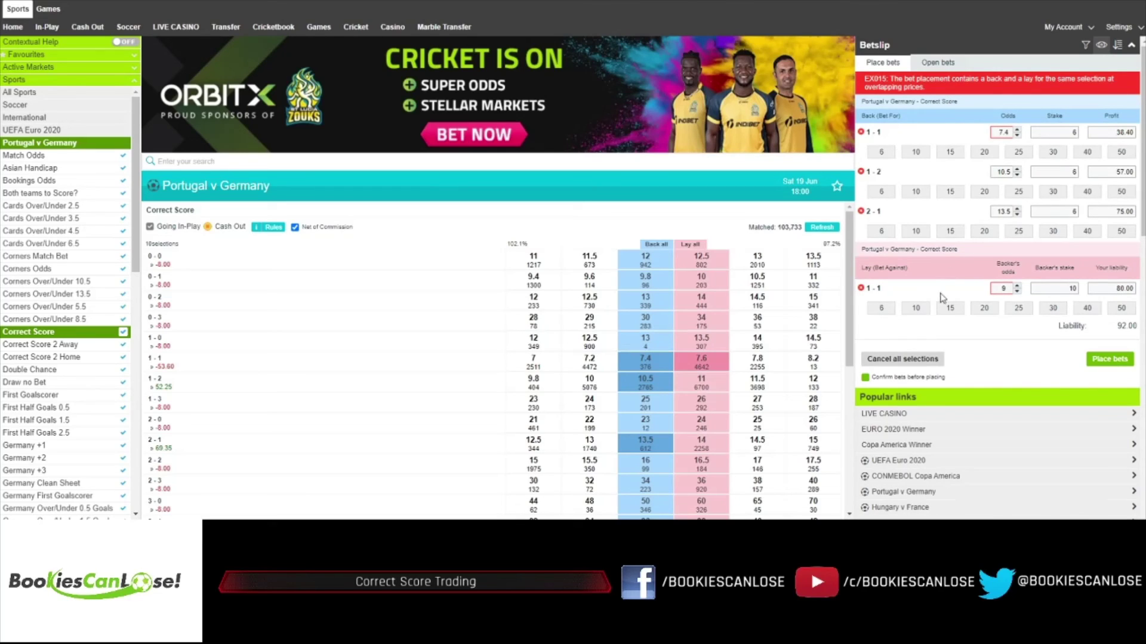
Increase the backer's odds on the 1 - 1 lay bet to 11
{"action": "left_click", "coordinate": [1017, 285]}
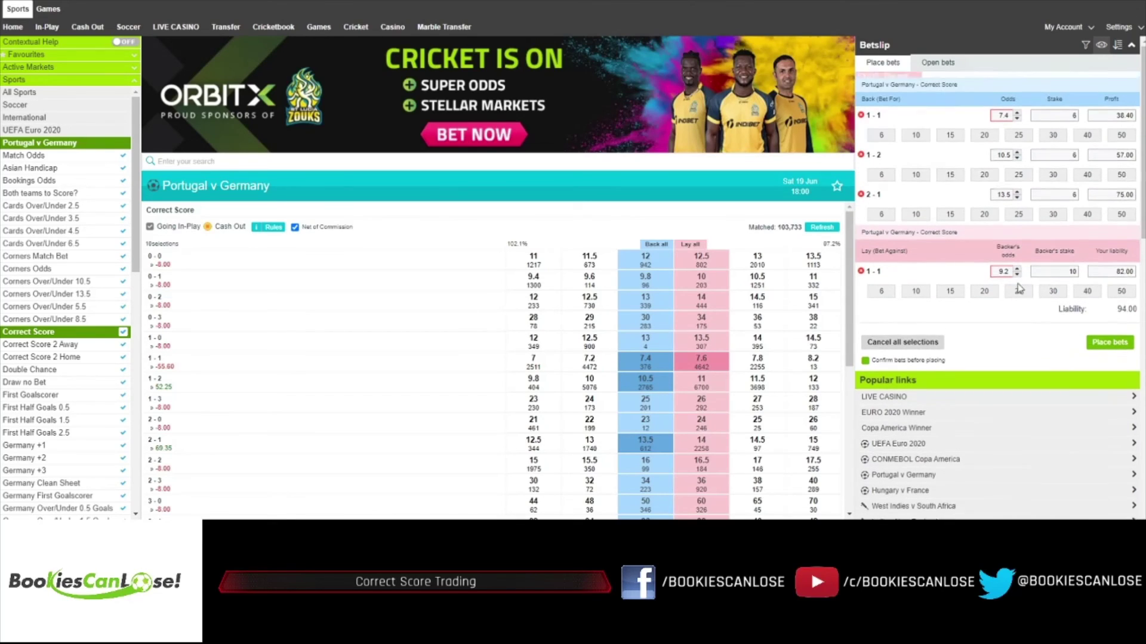
{"action": "left_click", "coordinate": [1017, 284]}
{"action": "left_click", "coordinate": [1017, 284]}
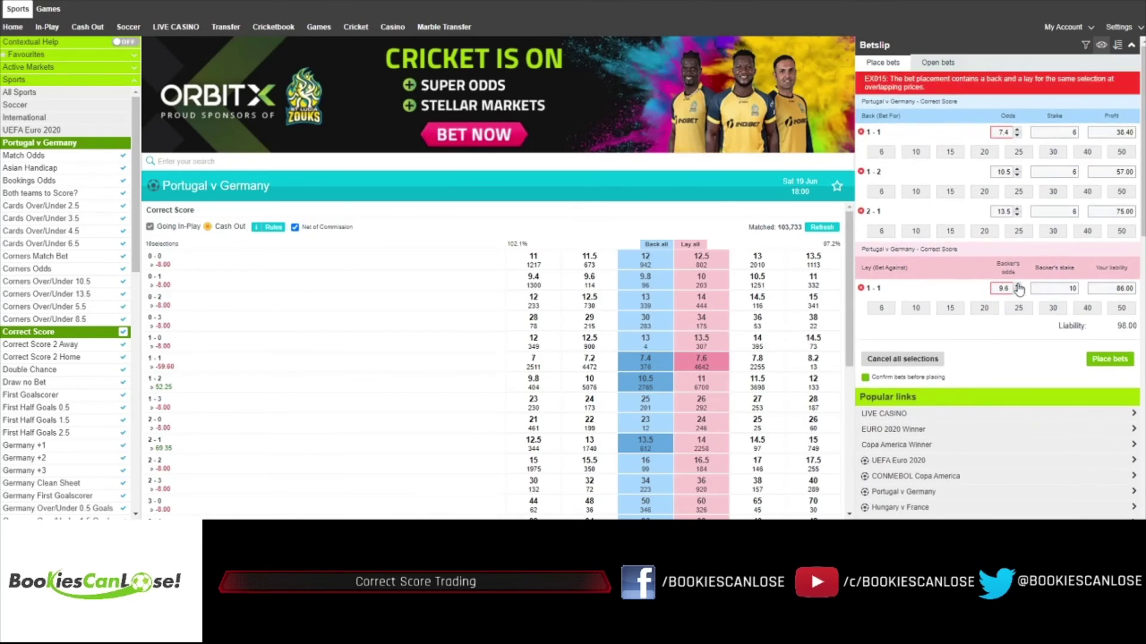
{"action": "left_click", "coordinate": [1016, 284]}
{"action": "left_click", "coordinate": [1016, 284]}
{"action": "left_click", "coordinate": [1017, 285]}
{"action": "left_click", "coordinate": [1017, 284]}
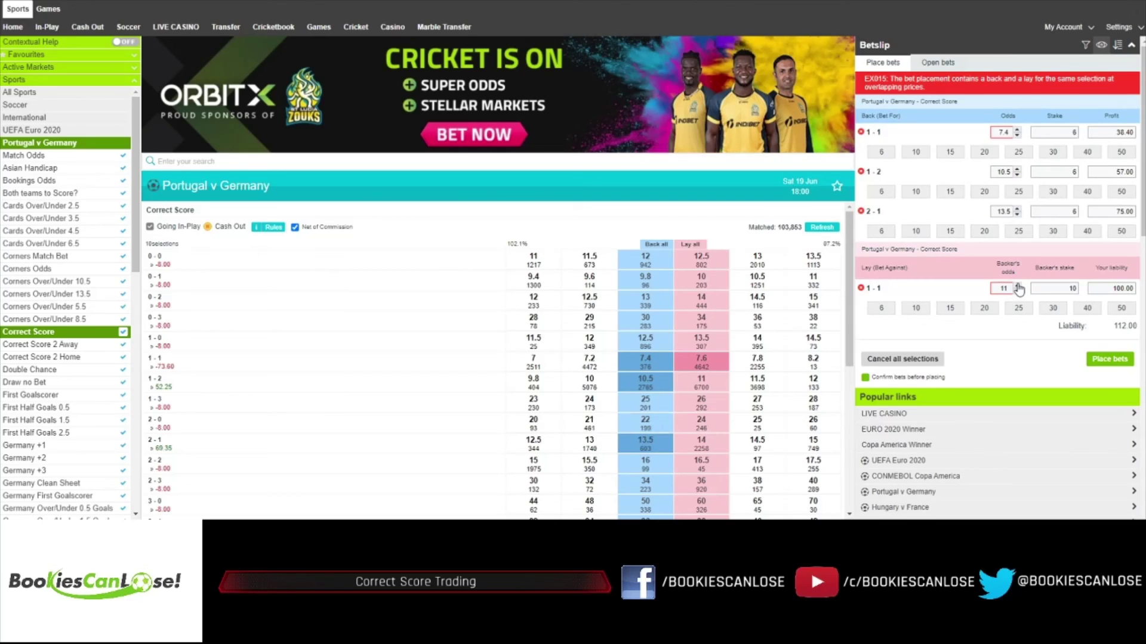
{"action": "left_click", "coordinate": [1071, 288]}
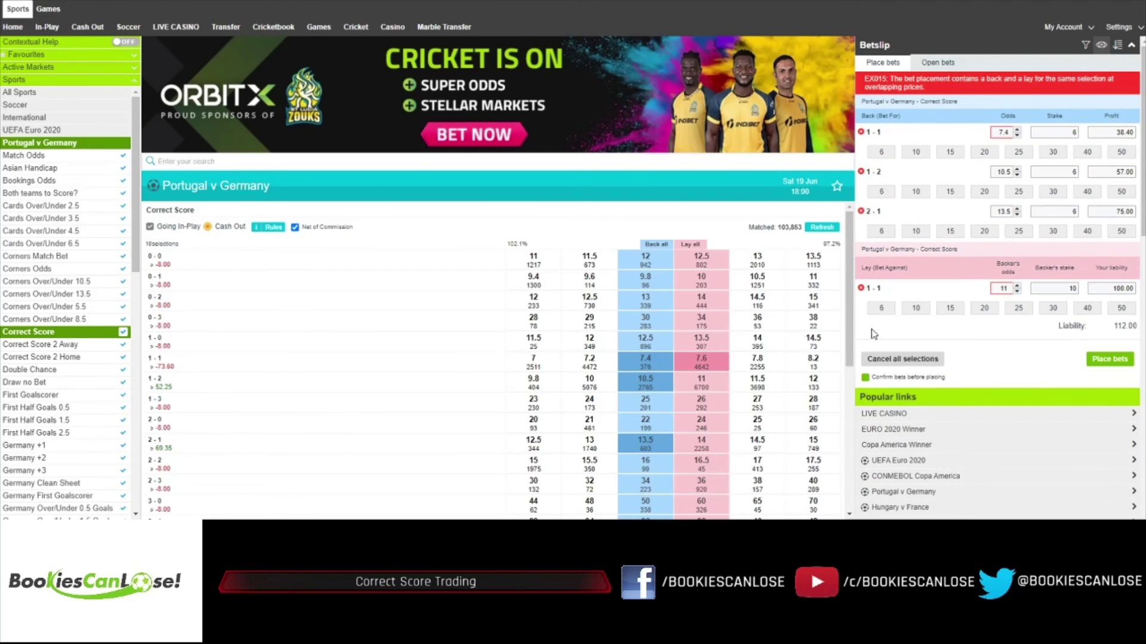